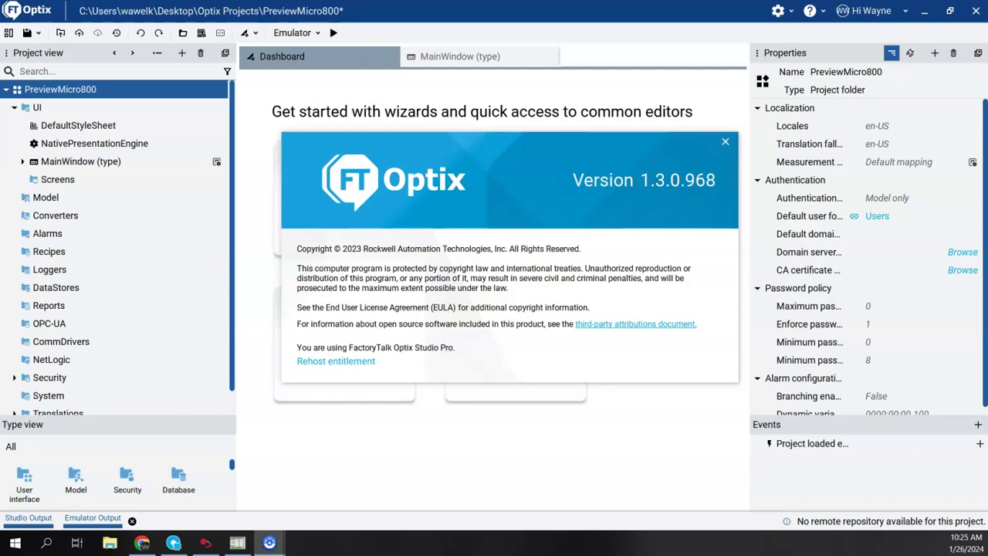
Check the FactoryTalk Hub dashboard, then review the Optix releases from 1.3.0.968 back to 1.0.2.801.
click(144, 544)
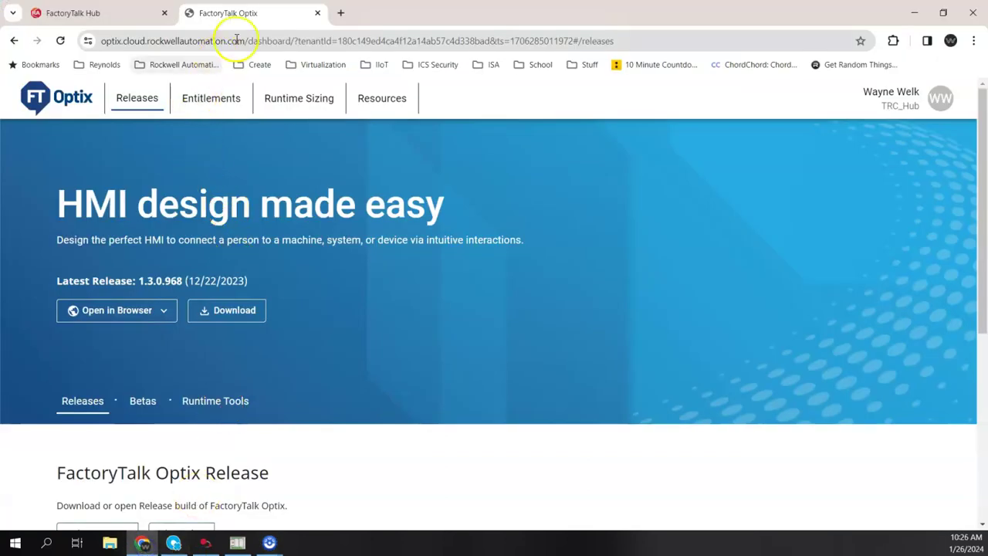
click(112, 17)
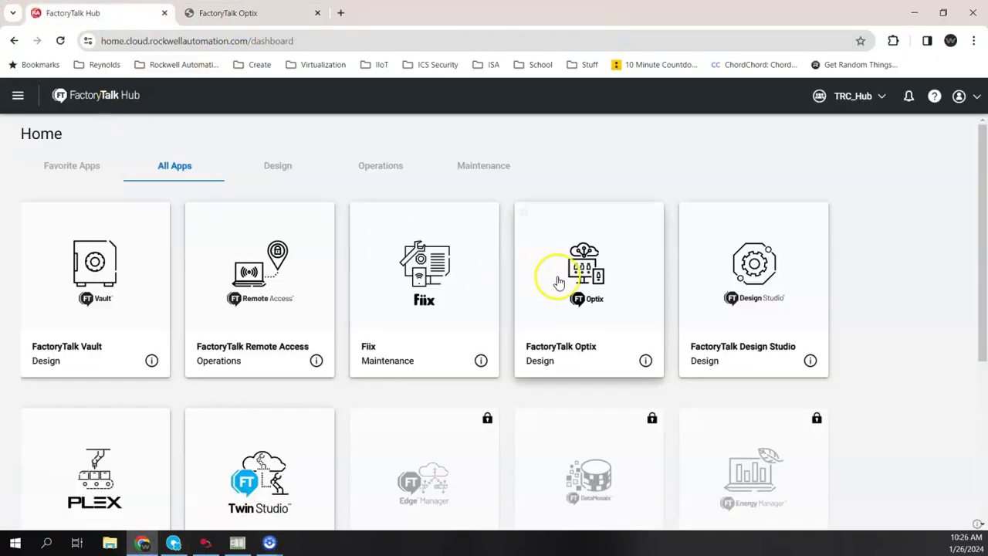
click(260, 20)
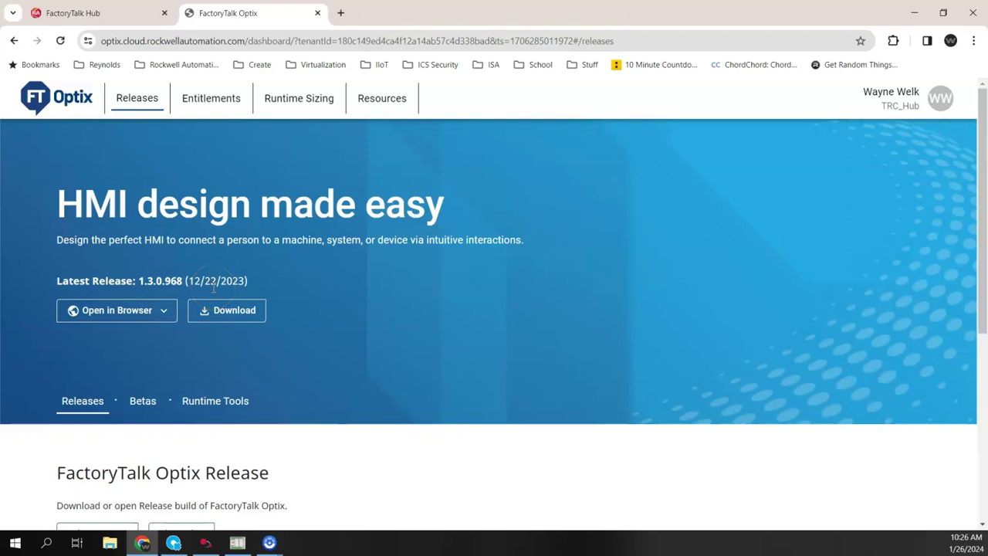
scroll(221, 283, down, 3)
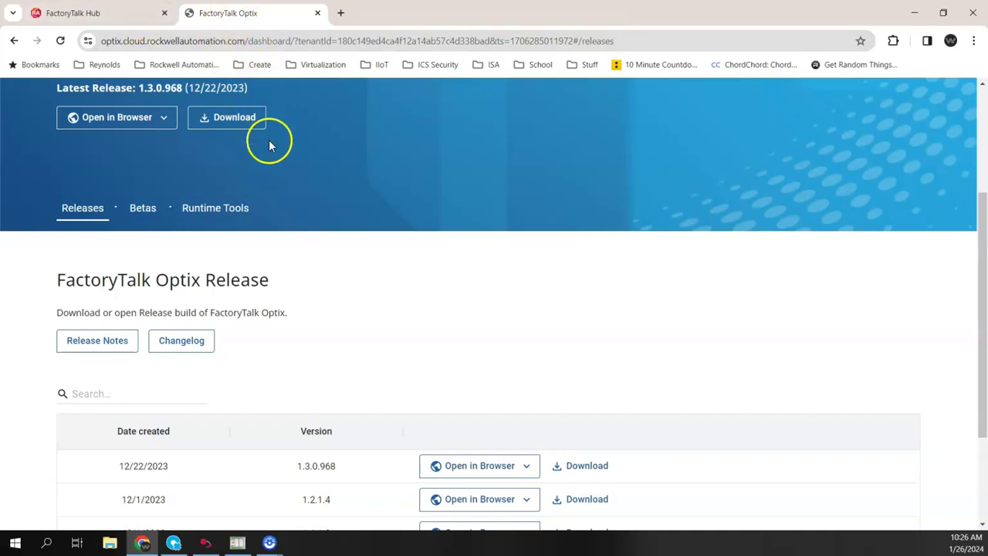
scroll(266, 154, down, 2)
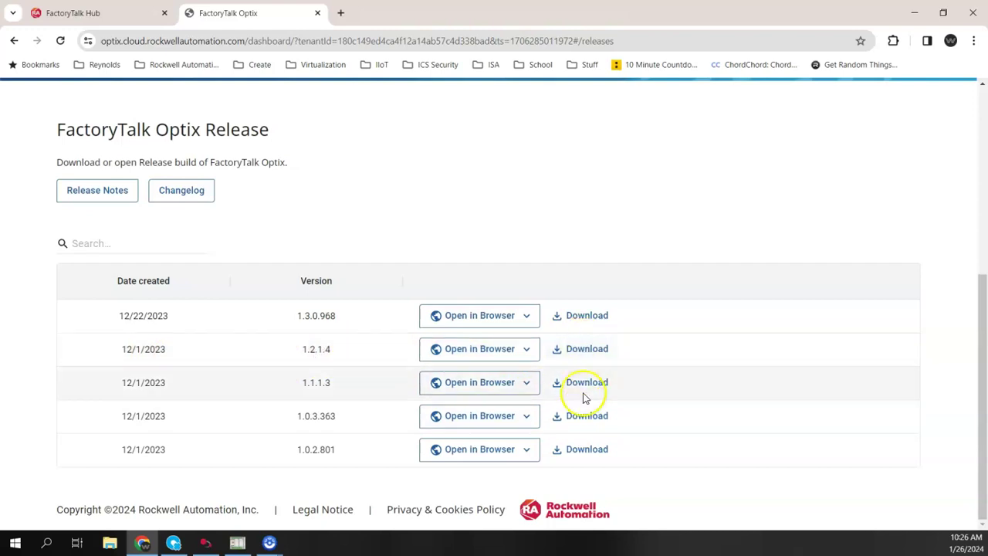
scroll(294, 235, up, 5)
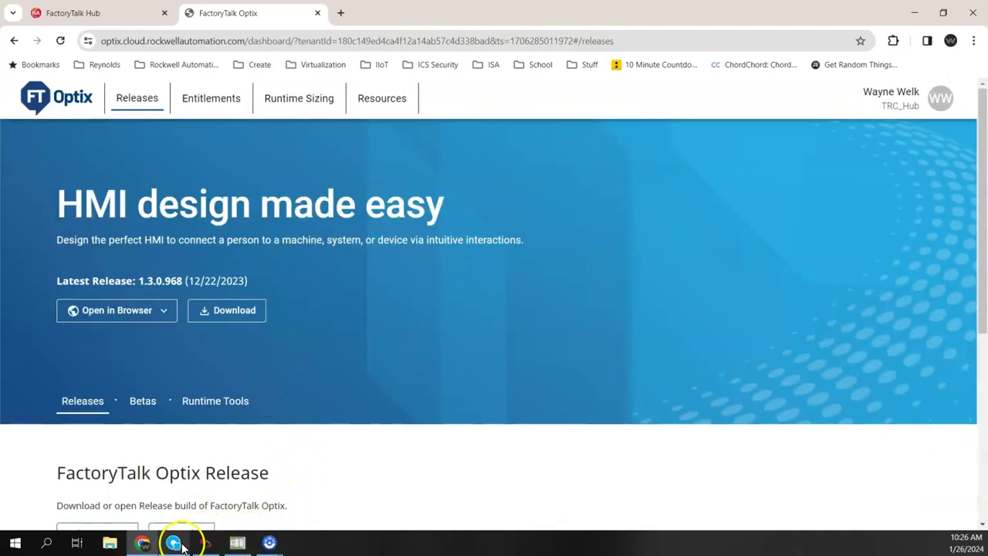
Bring Optix Studio forward, dismiss its version information window, and open the Studio Help index.
mouse_move(174, 544)
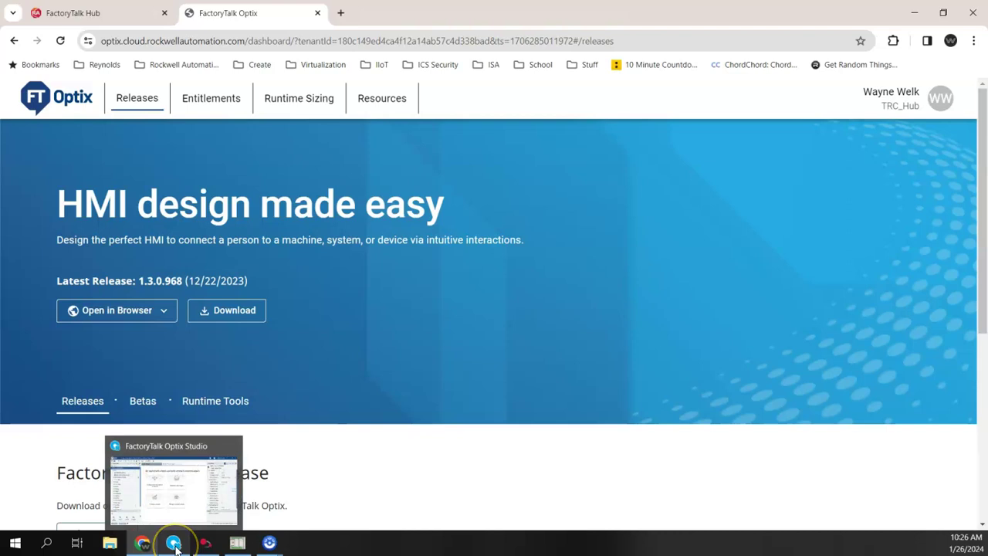
click(175, 544)
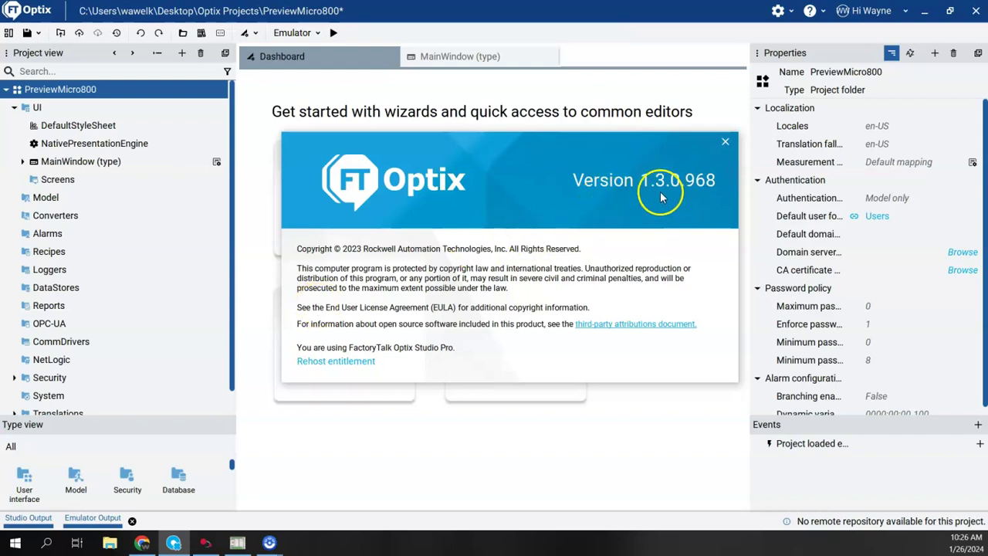
click(725, 144)
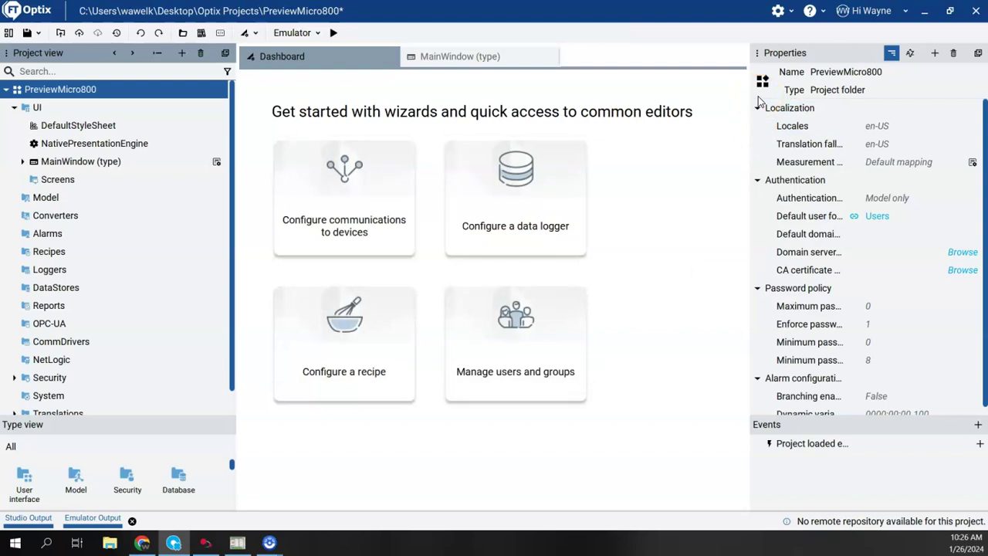
click(809, 11)
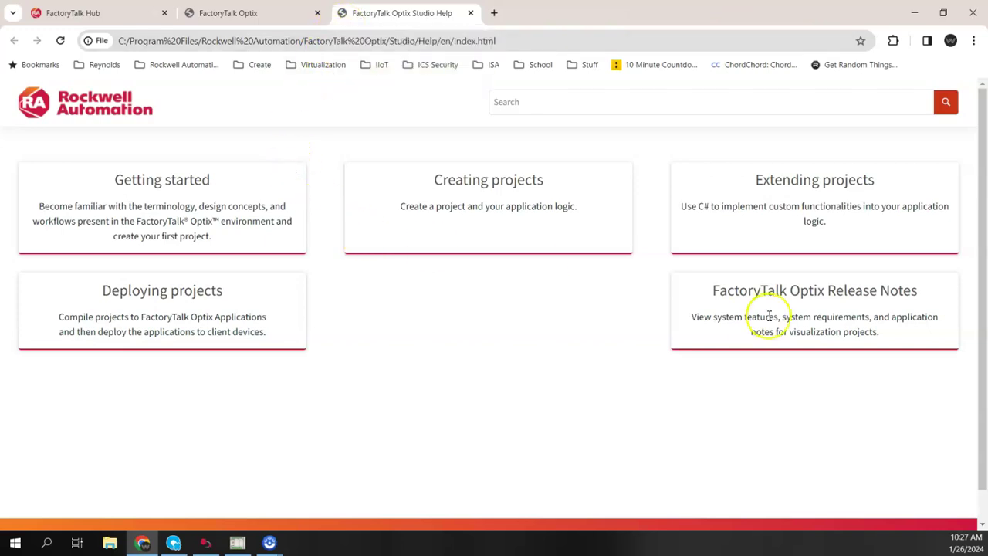
Open Release Notes > System features and browse the 1.3.0 enhancements, including the Sparkline object.
click(822, 298)
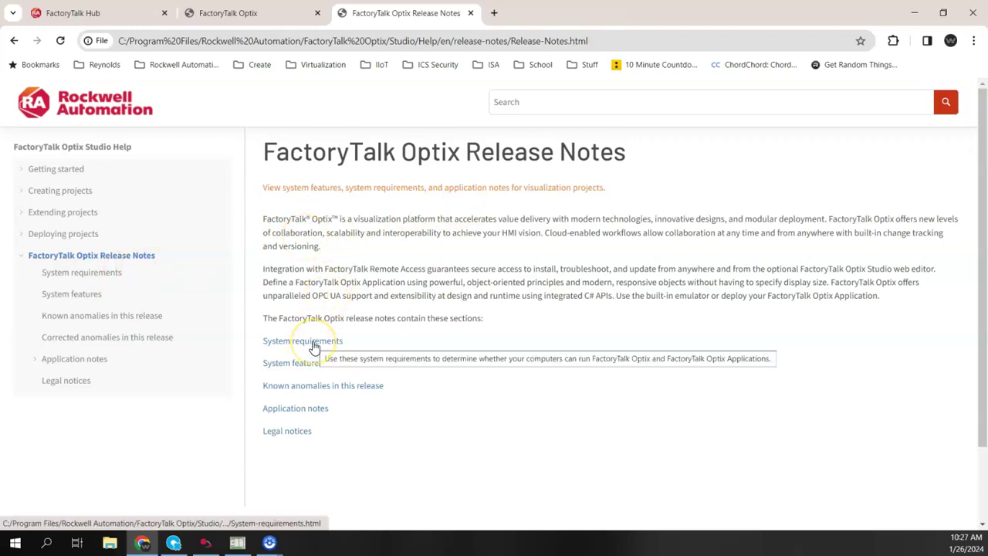
click(292, 363)
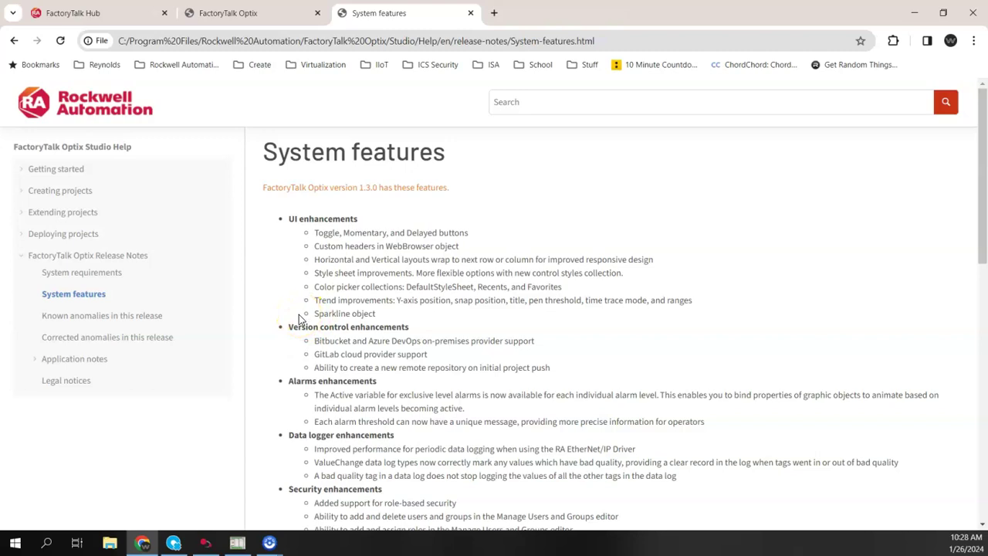
scroll(299, 314, down, 3)
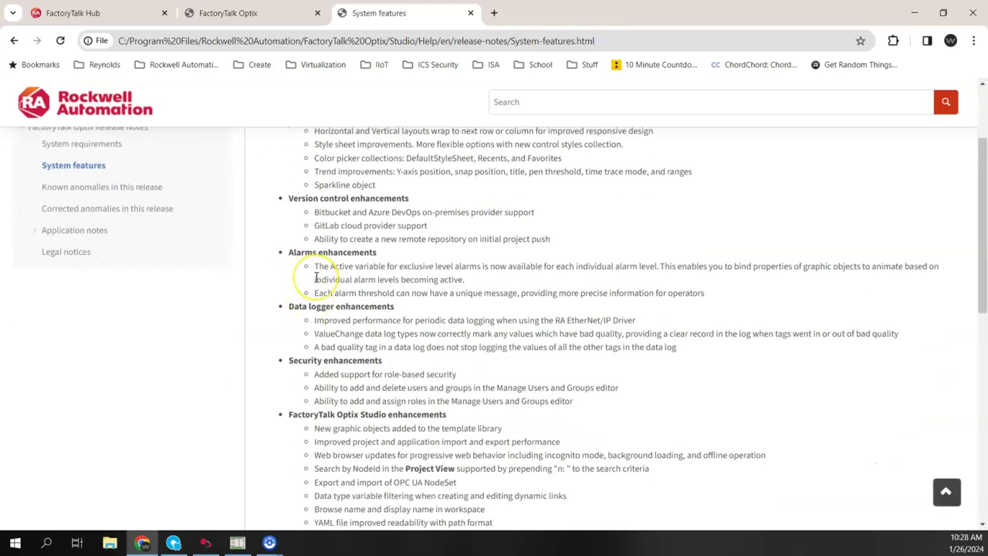
scroll(316, 278, down, 5)
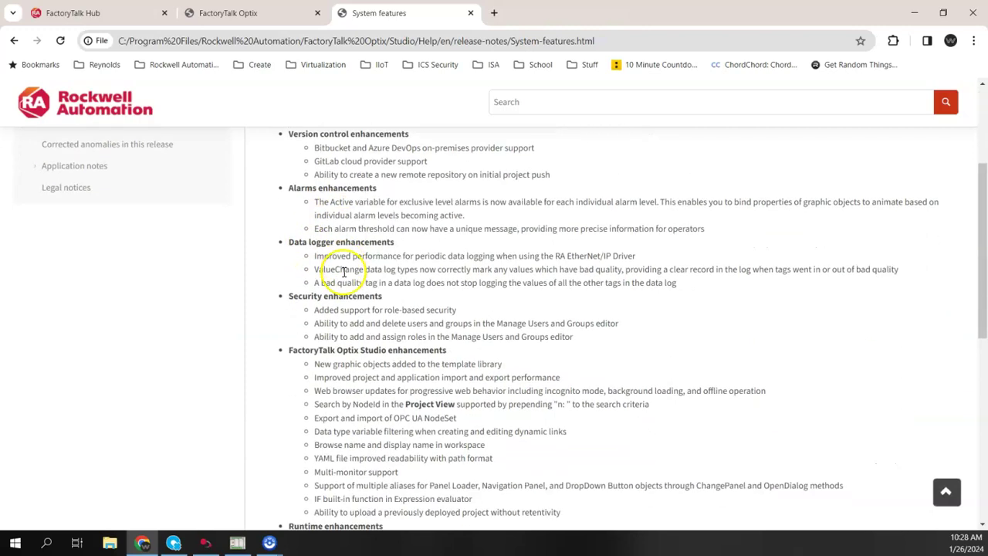
scroll(345, 271, down, 3)
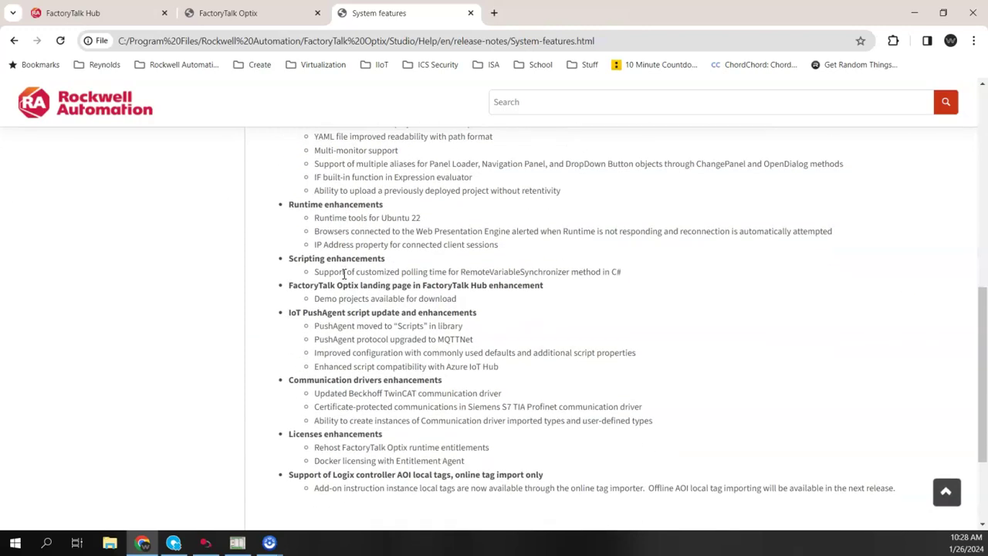
scroll(345, 271, up, 6)
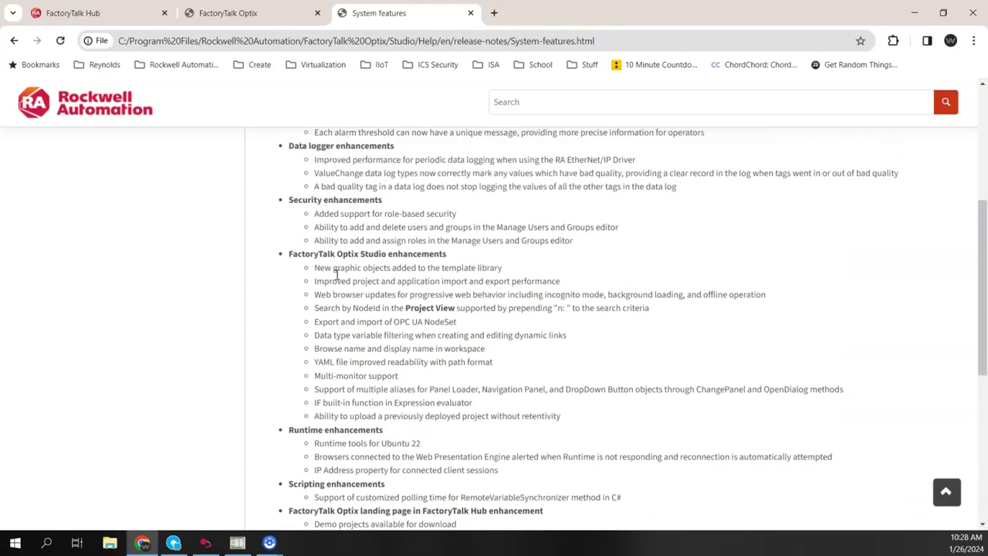
scroll(338, 274, up, 5)
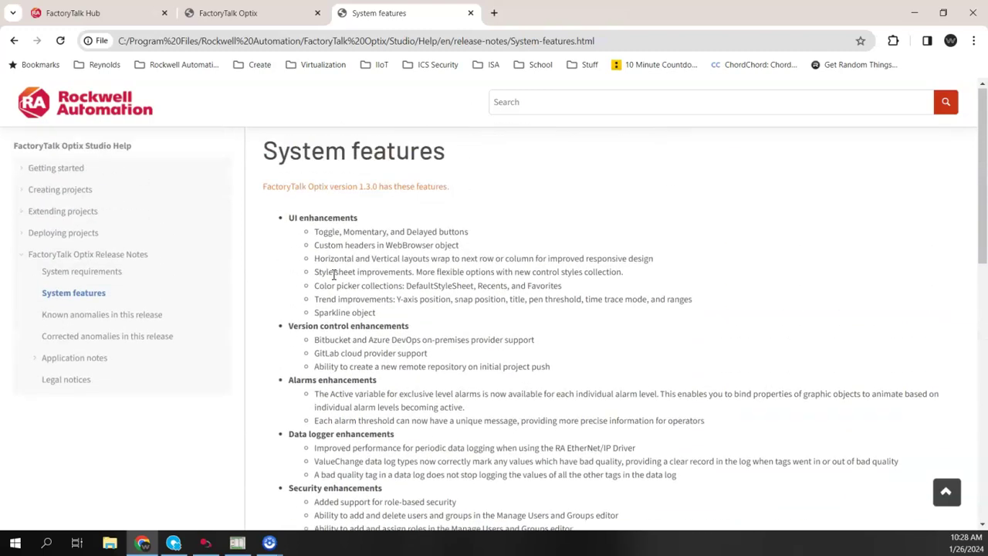
Open Application notes and read the Feature preview list featuring the Micro Controller Driver.
click(81, 363)
scroll(303, 311, down, 1)
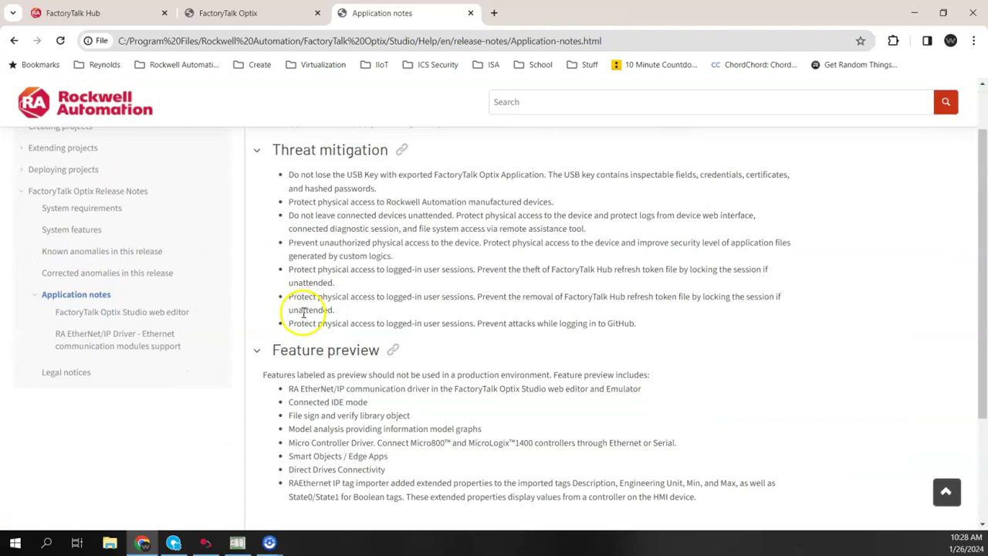
scroll(303, 312, down, 3)
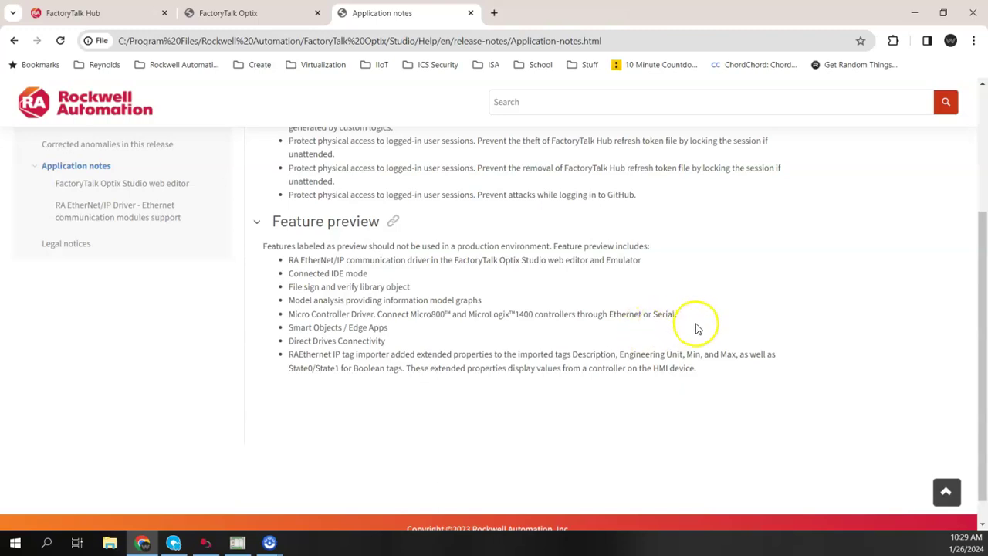
scroll(693, 330, up, 1)
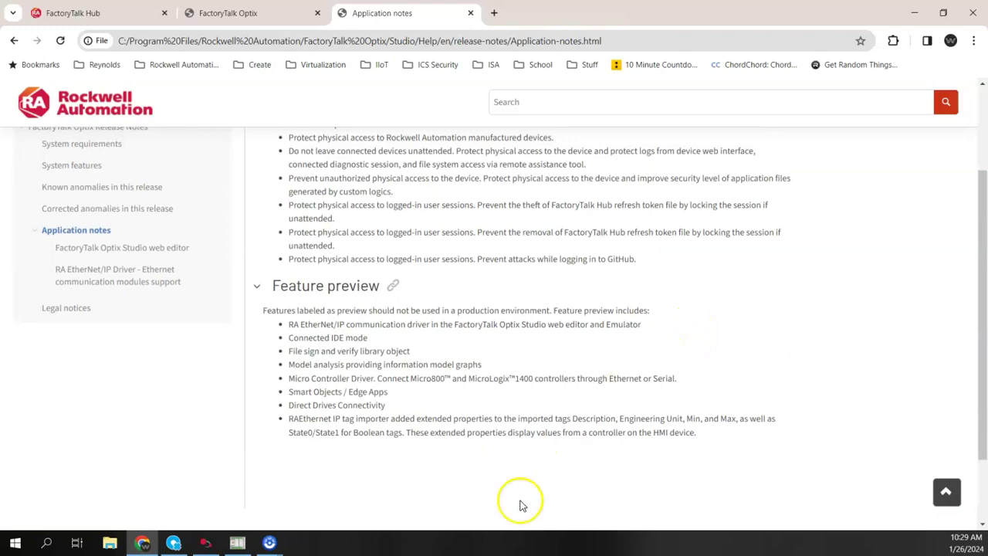
In FactoryTalk Optix Studio Options, enable Advanced mode and Show feature previews, then close the options.
click(173, 542)
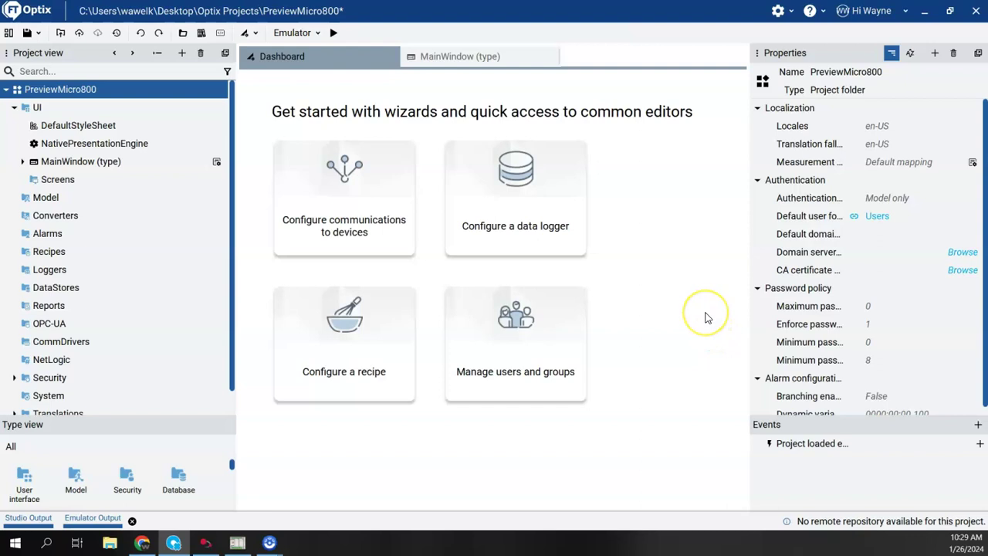
click(701, 155)
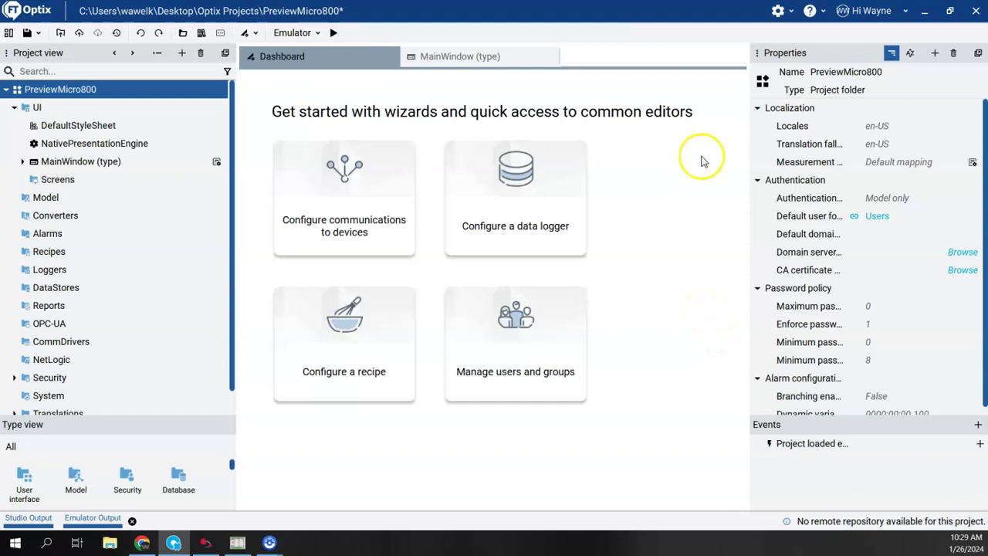
click(791, 13)
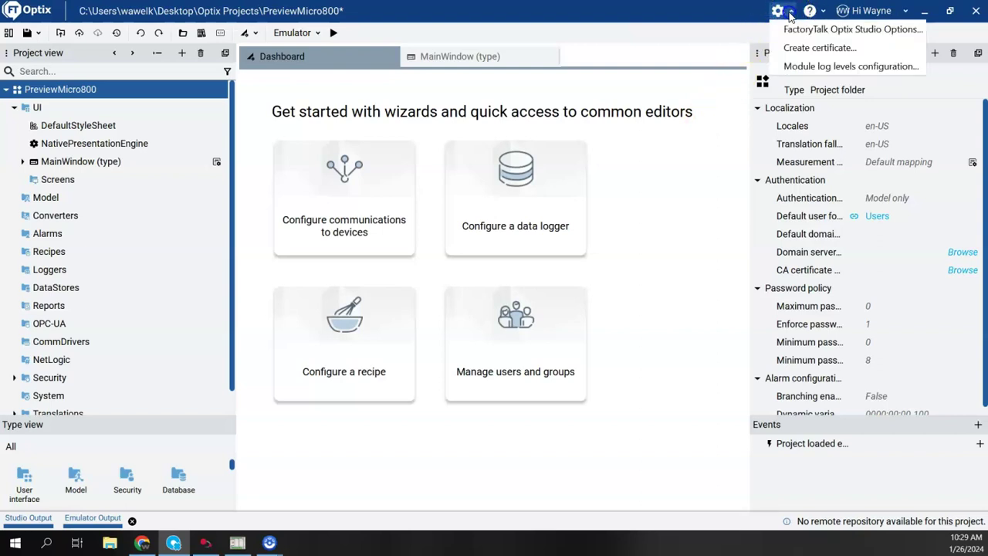
click(805, 31)
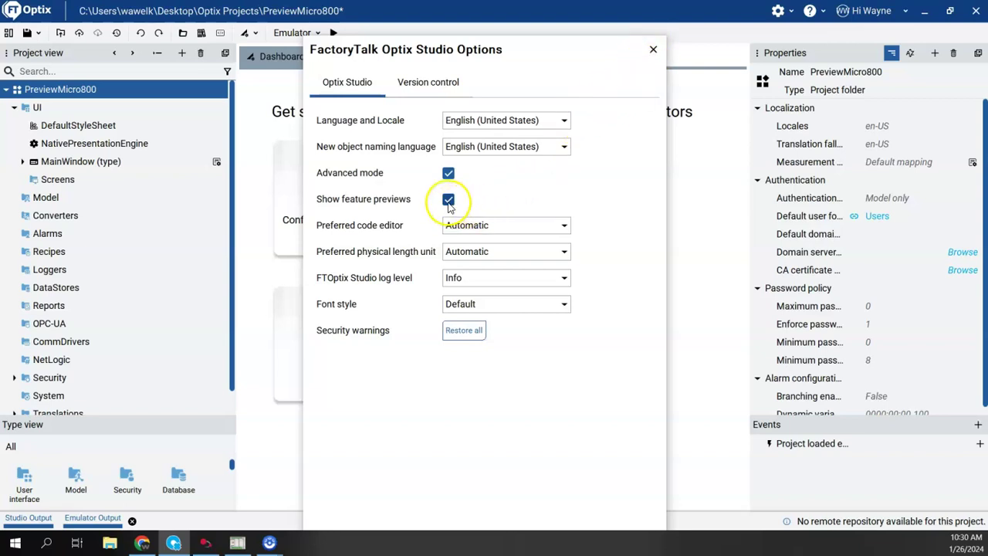
click(653, 50)
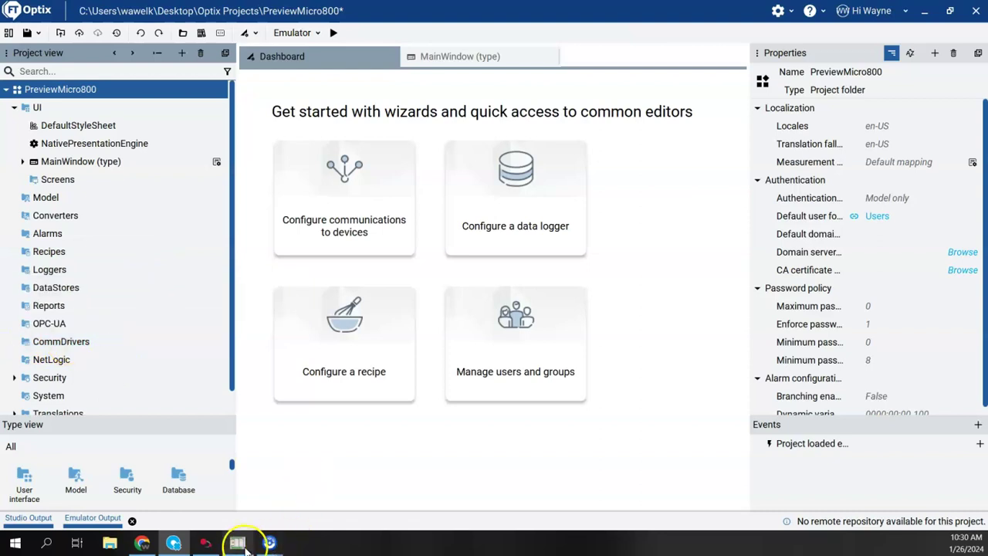
Bring up the BinarySum project and Micro800 Simulator, and inspect the Input1.0 variable block.
mouse_move(205, 540)
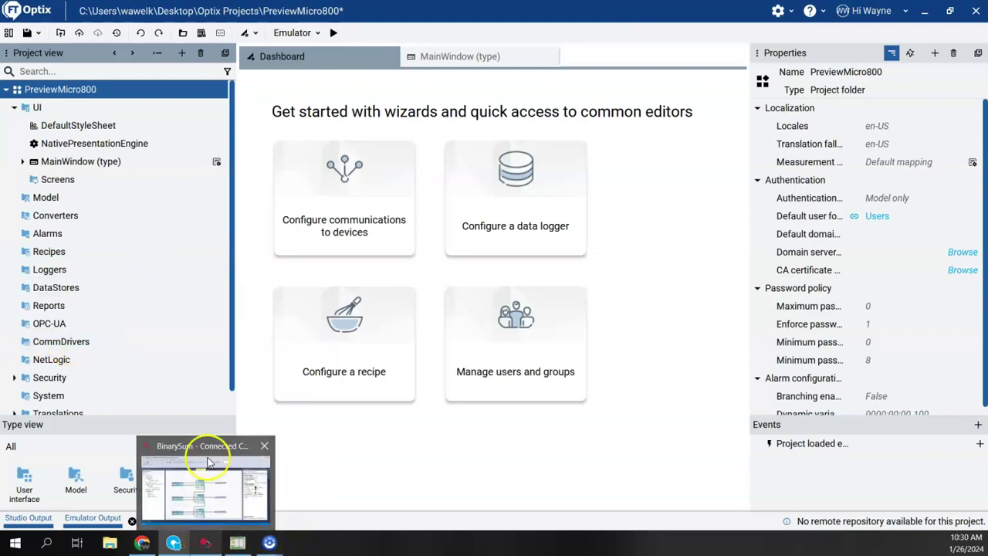
click(207, 458)
click(236, 543)
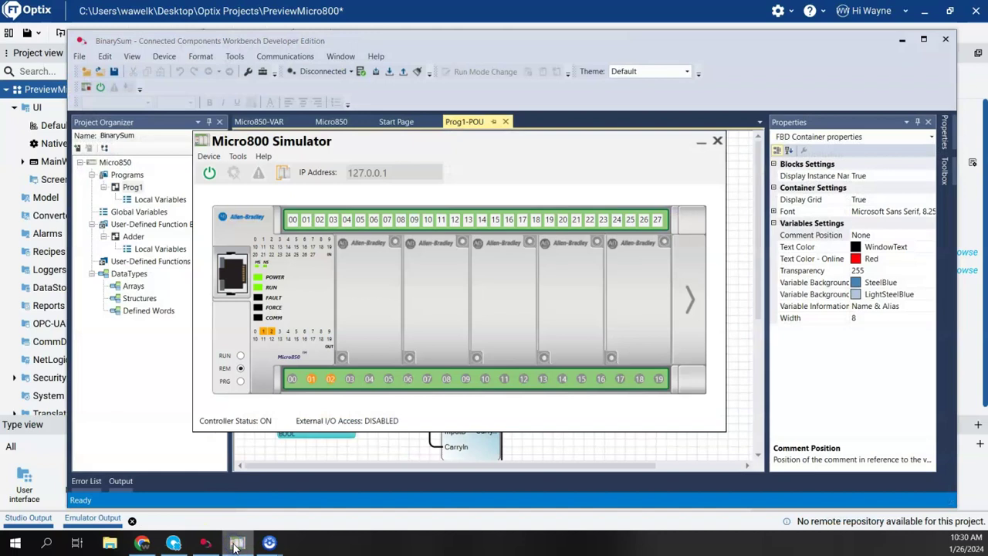
click(276, 40)
click(395, 163)
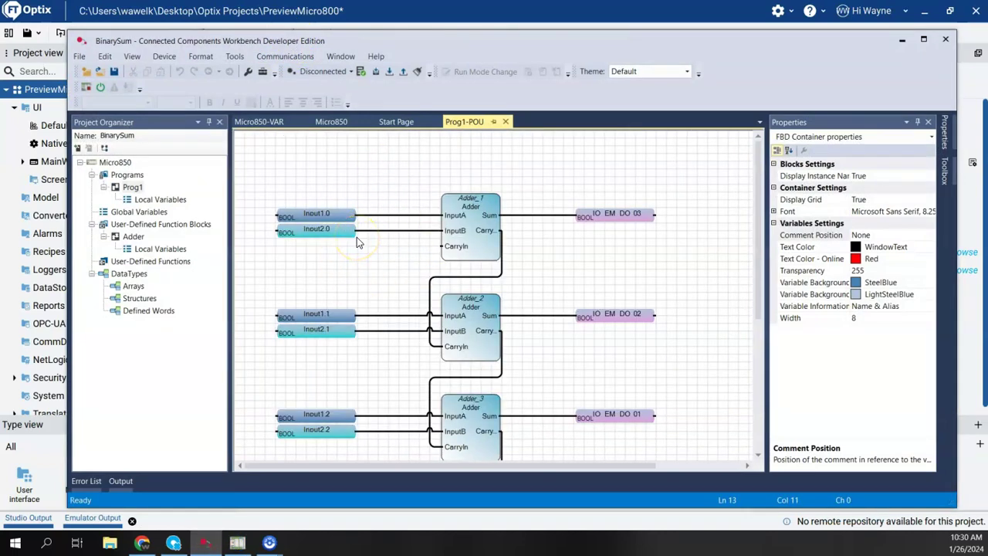
click(319, 221)
Connect BinarySum online to the simulator at 127.0.0.1 and rearrange the windows over Optix.
click(340, 73)
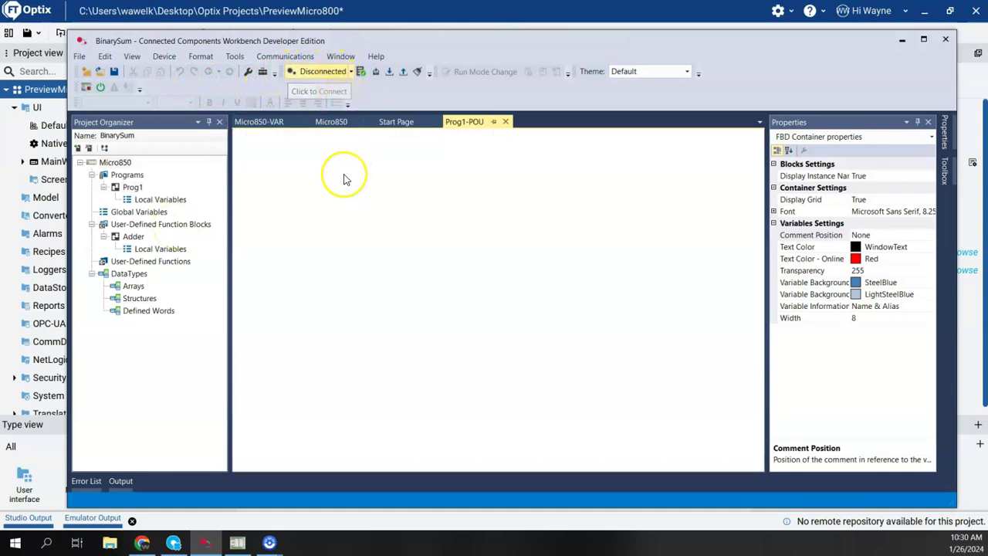
click(238, 544)
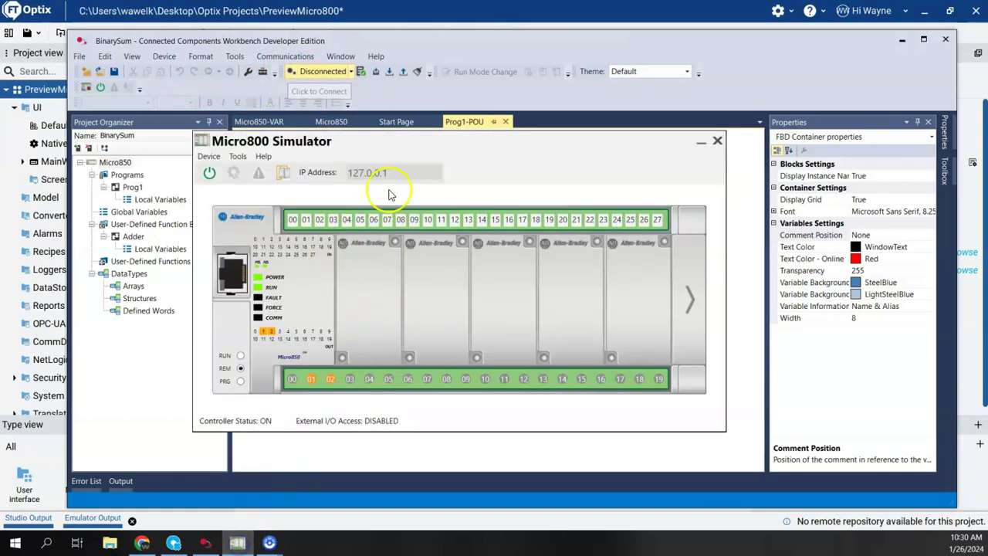
drag(397, 171, 496, 155)
click(446, 264)
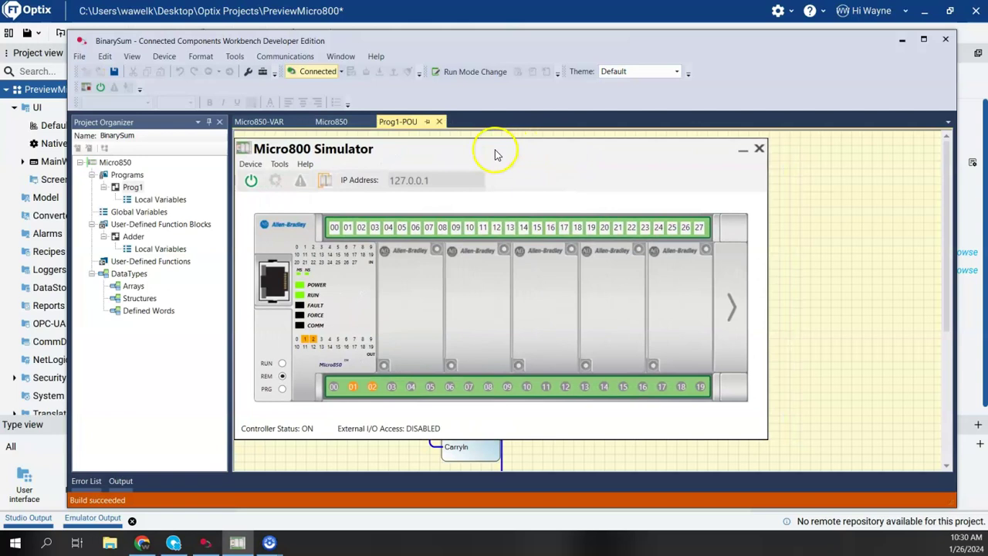
click(903, 40)
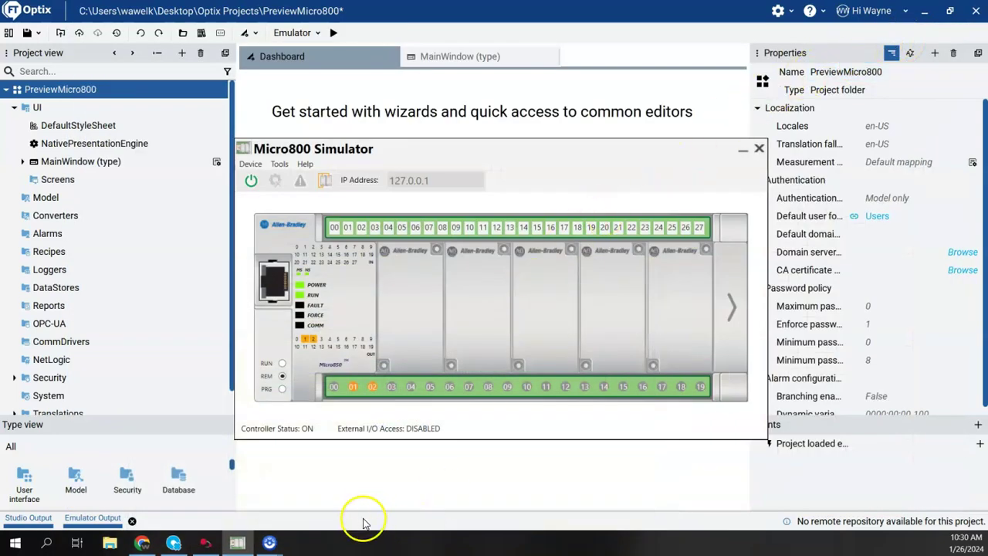
Set Input1's logical value to 4 in the Micro850 global variables table.
click(205, 542)
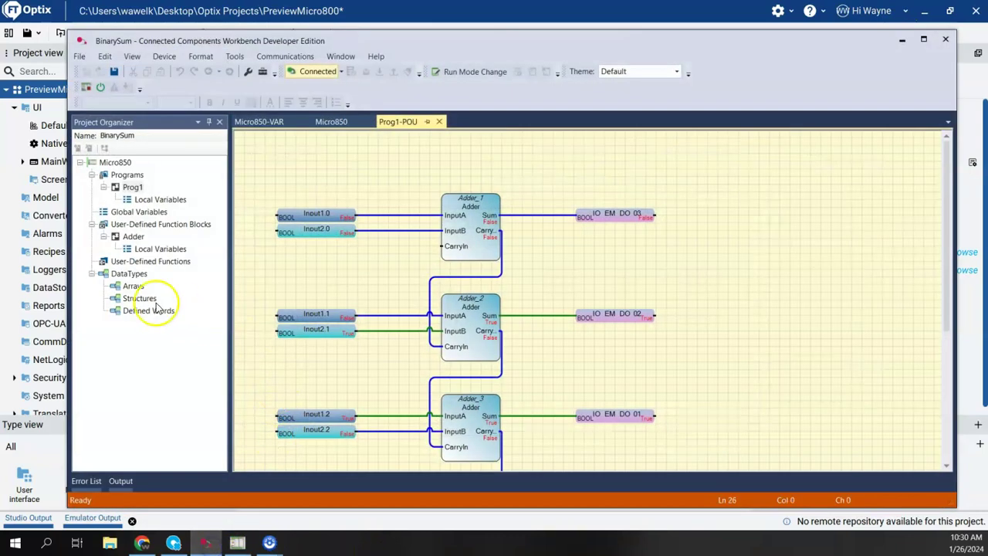
click(263, 121)
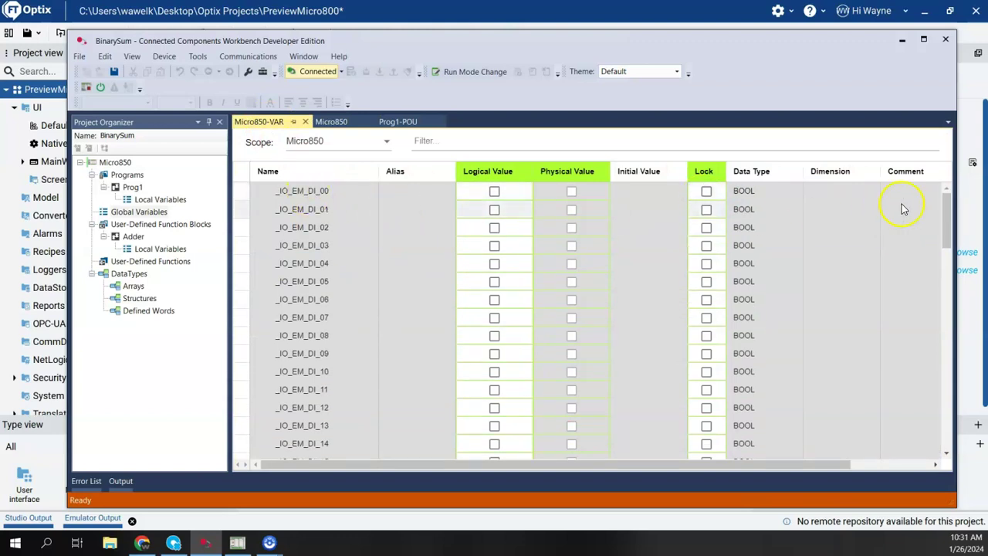
drag(948, 213, 940, 380)
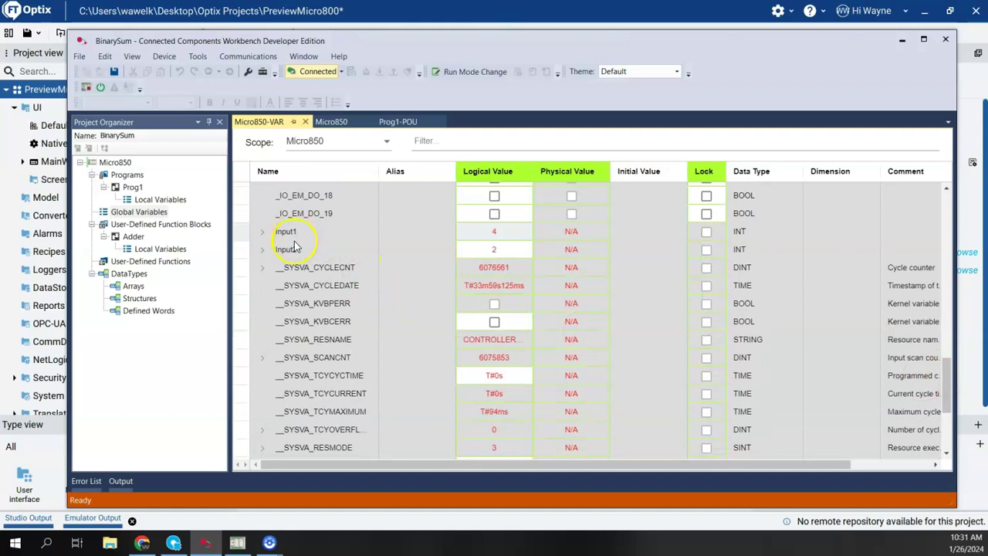
click(495, 232)
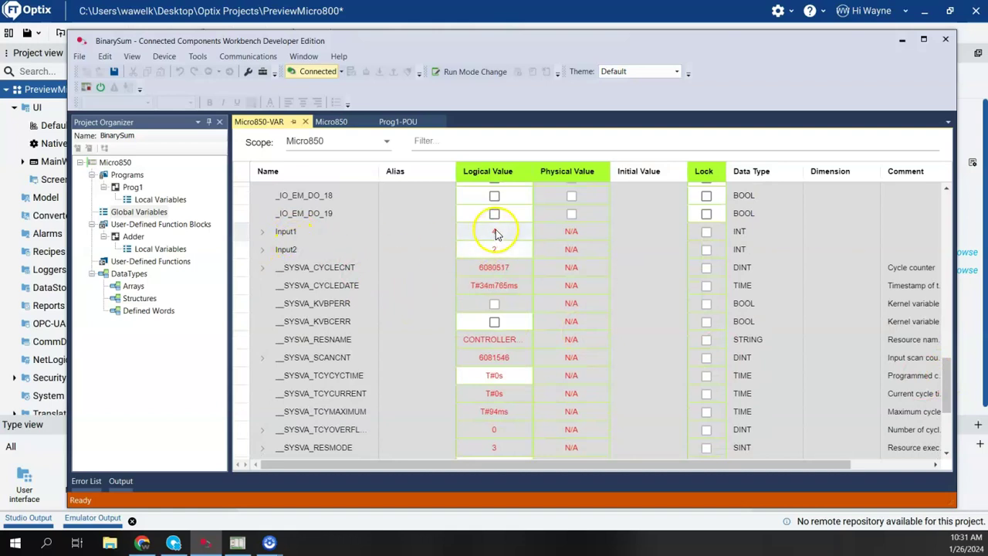
text(4)
key(Return)
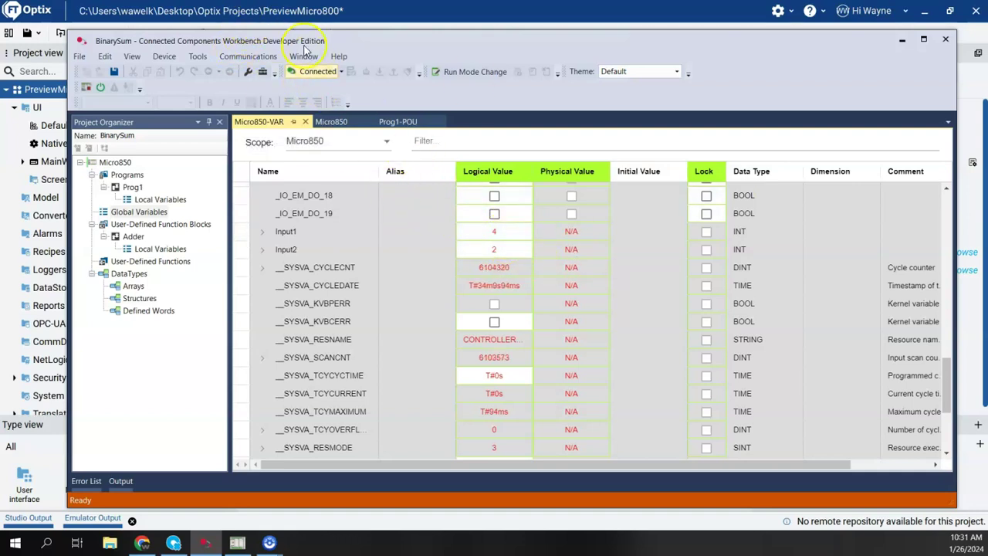
Start a new Micro Controller Station in the Configure communications wizard.
click(284, 17)
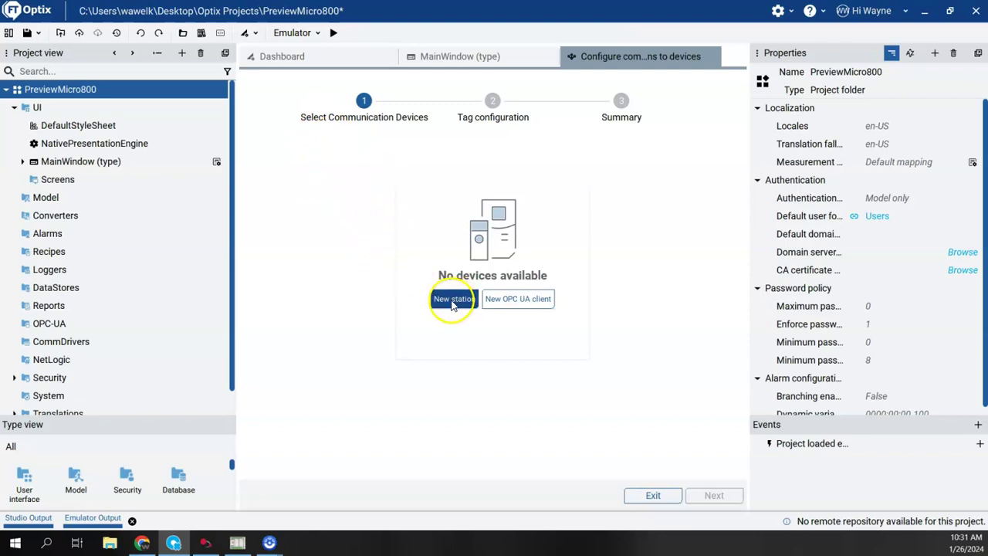
click(453, 300)
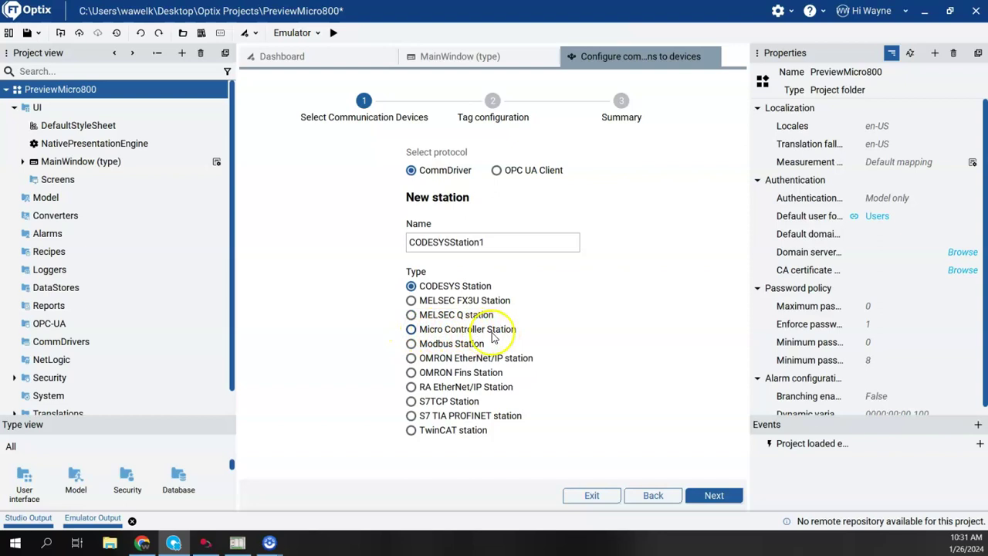
click(411, 330)
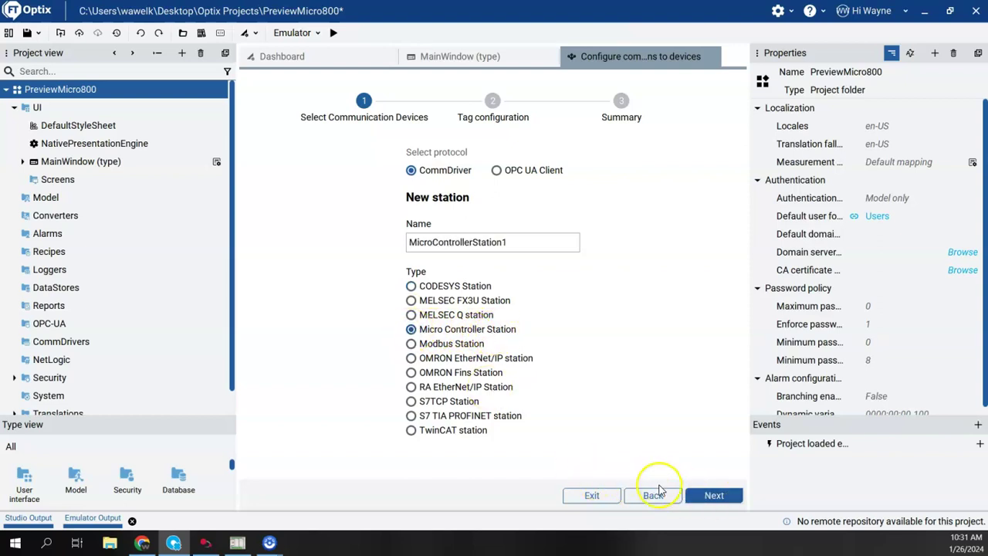
click(712, 497)
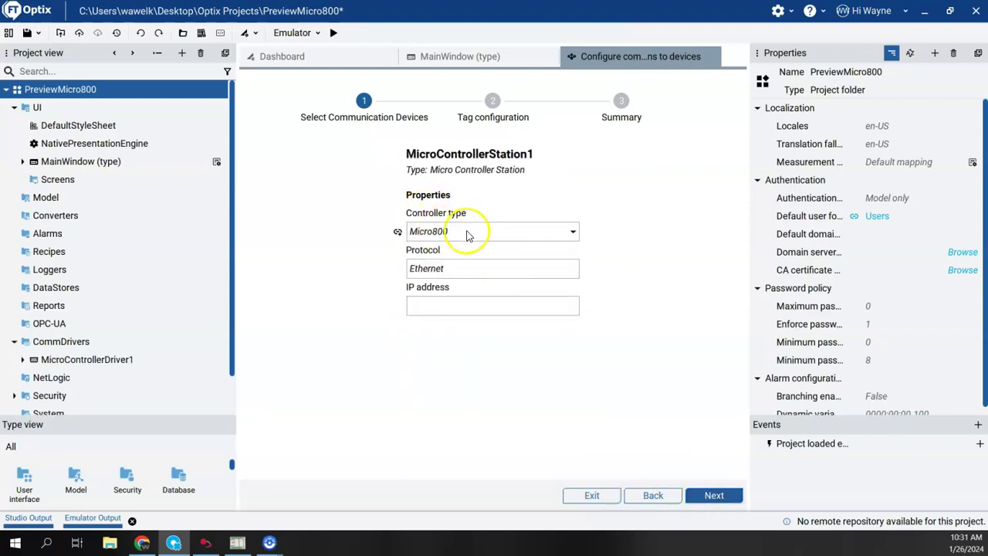
Set the station's controller type to Micro800 and IP address to 127.0.0.1.
click(573, 231)
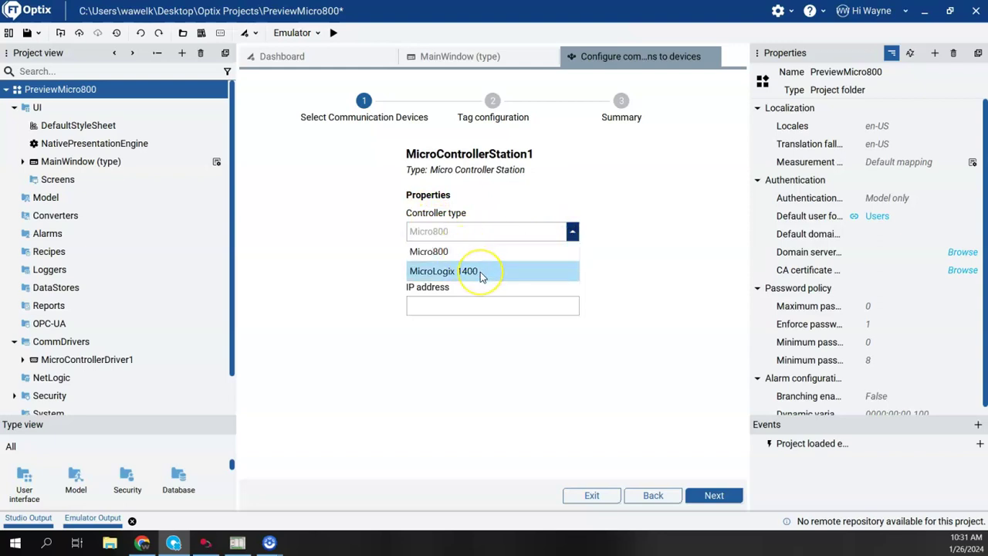
click(439, 251)
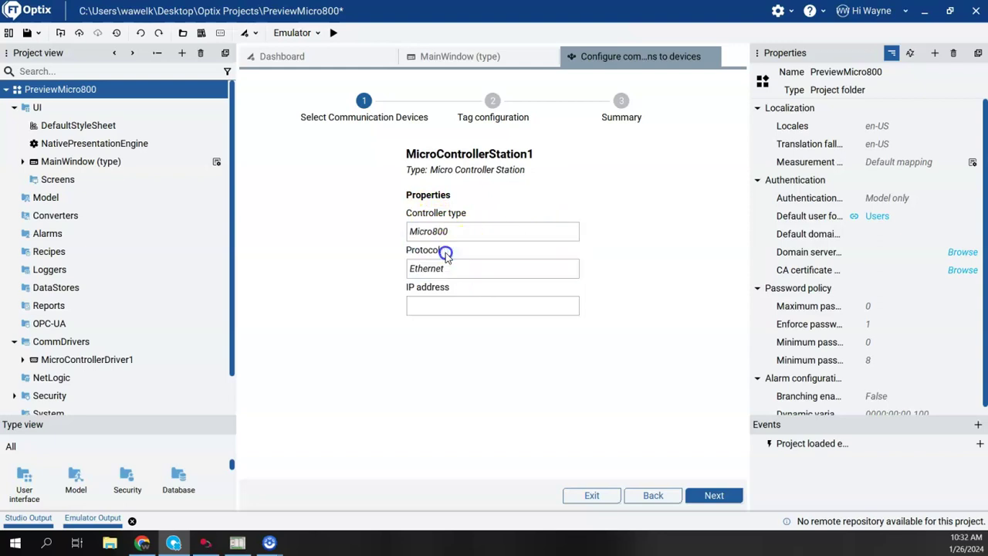
click(430, 308)
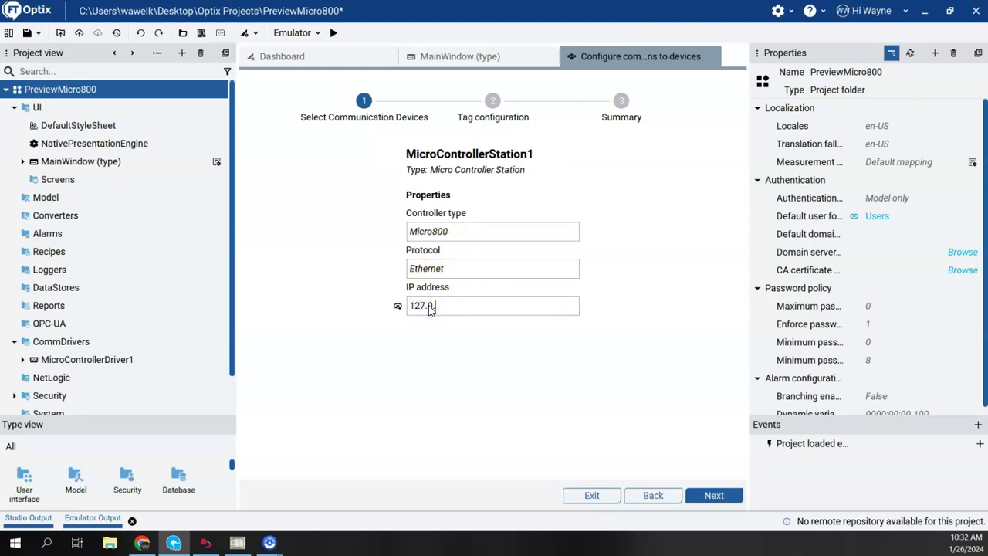
click(491, 337)
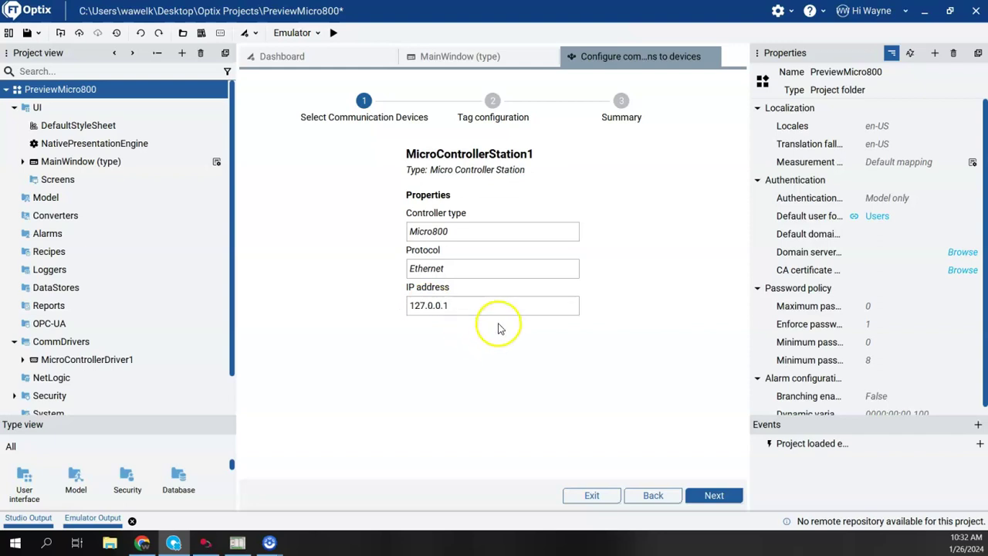
click(702, 497)
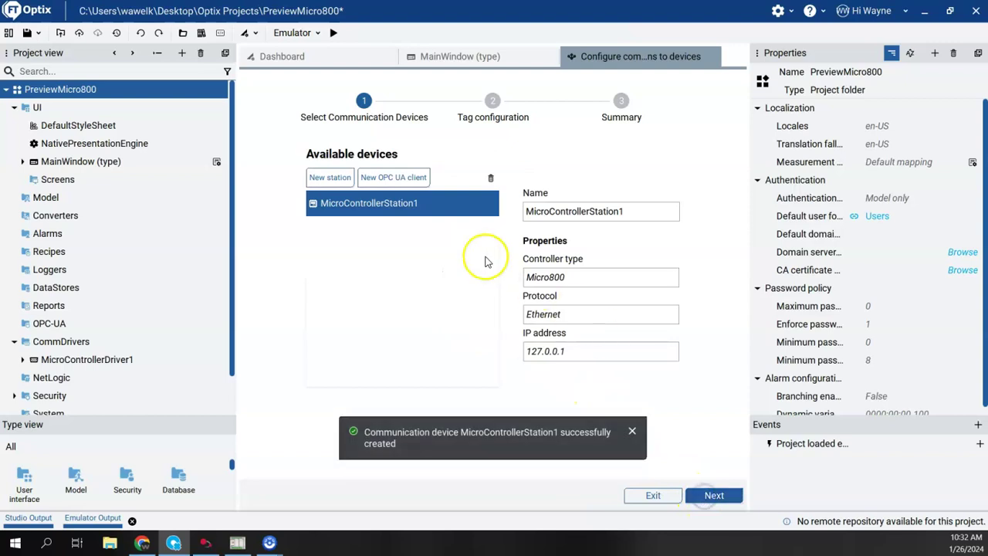
Rename the station Micro850Sim and advance to tag configuration.
double_click(629, 213)
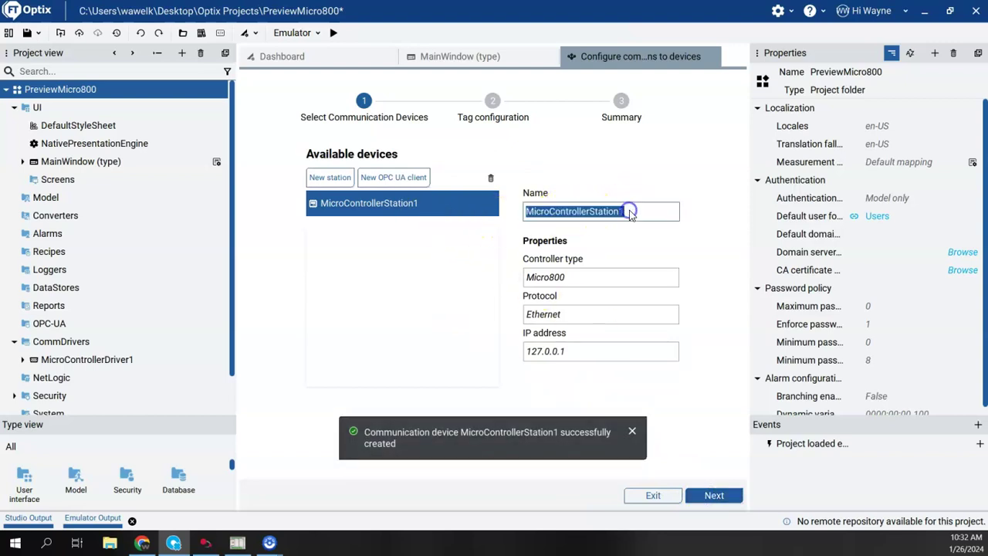
text(Micro850Sim)
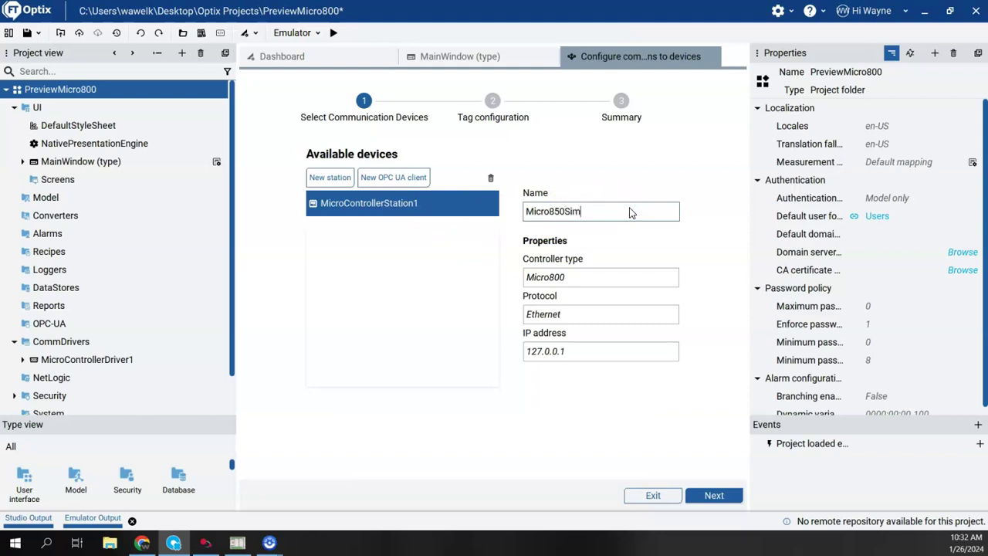
click(693, 265)
click(718, 495)
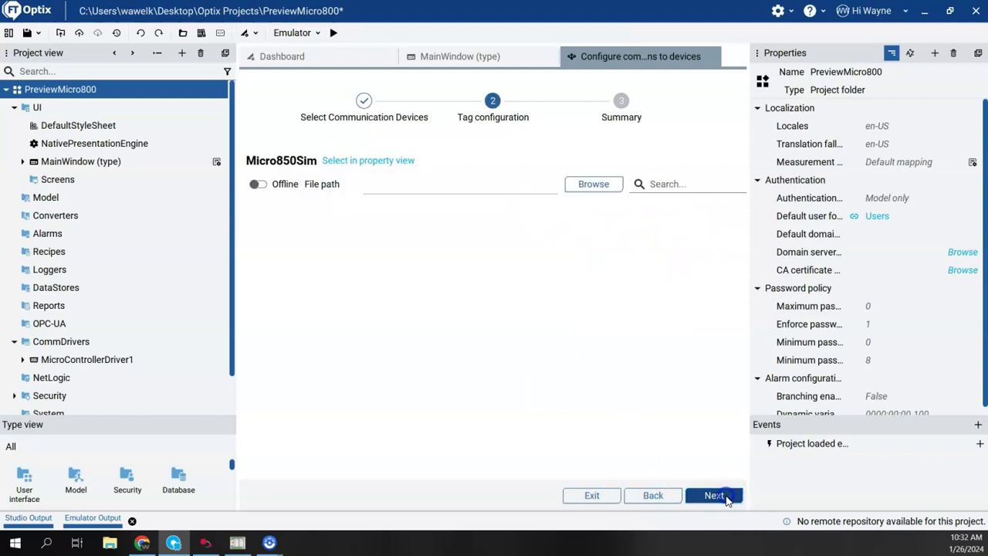
Go online and check all tags from Input1 to _IO_EM_DO_19 for import, reaching the 50-tag summary.
click(258, 185)
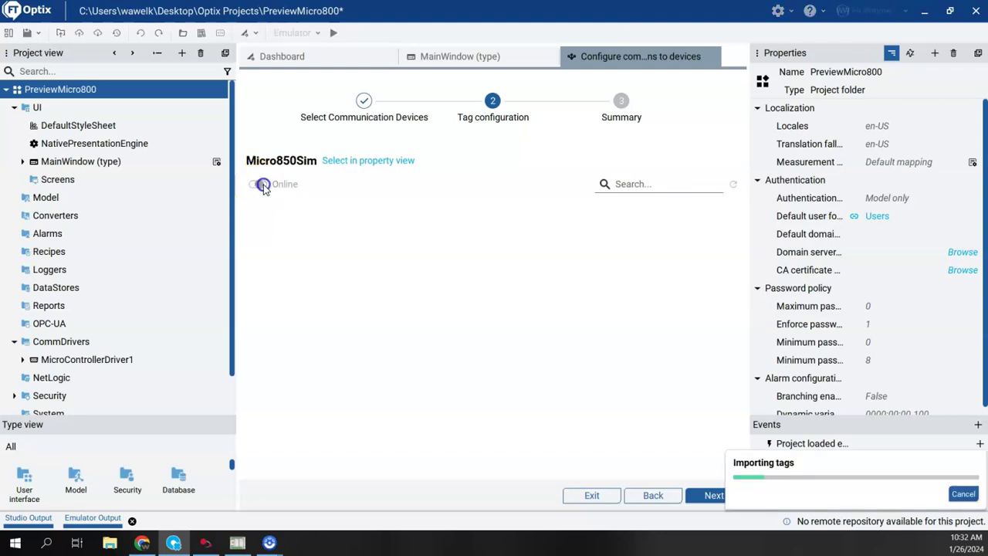
click(324, 201)
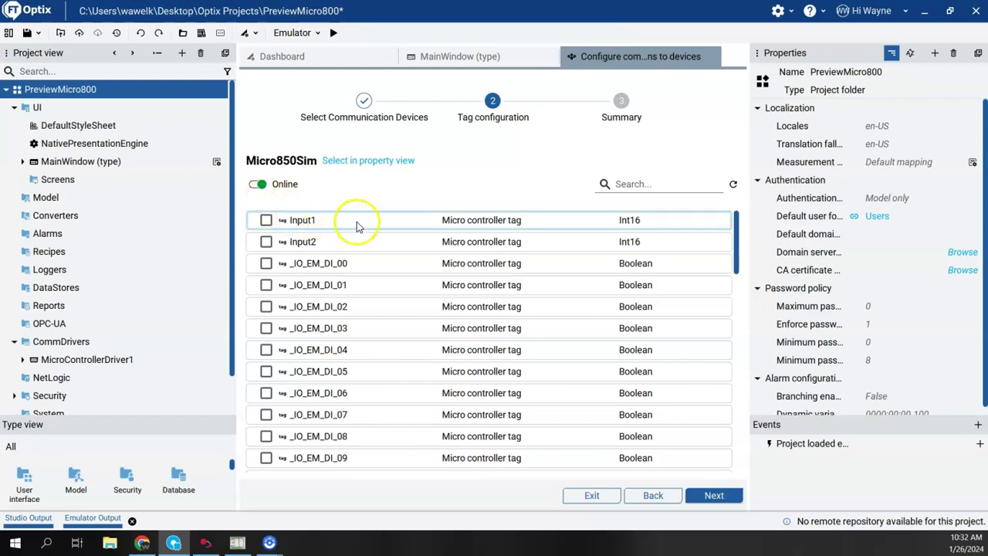
click(415, 220)
drag(738, 237, 750, 465)
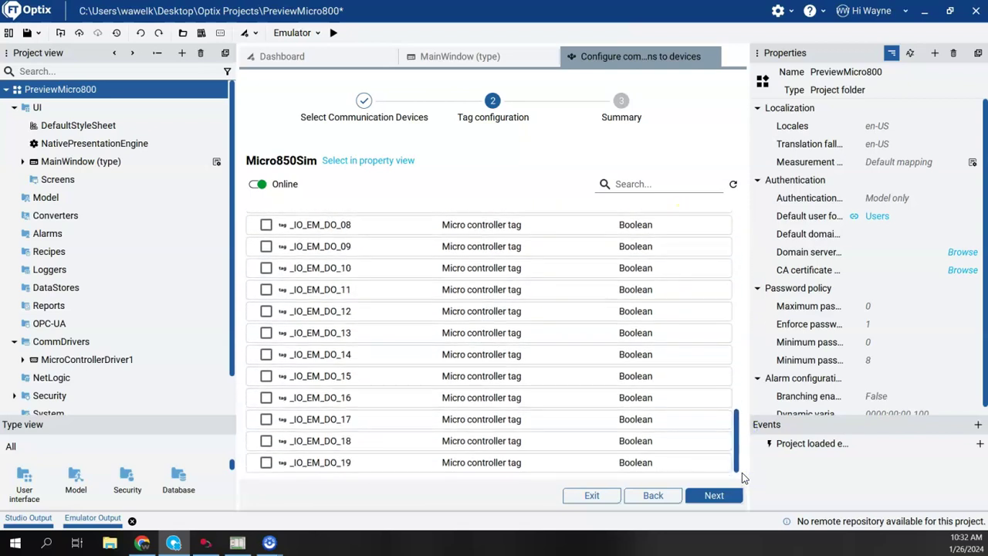
shift+click(524, 465)
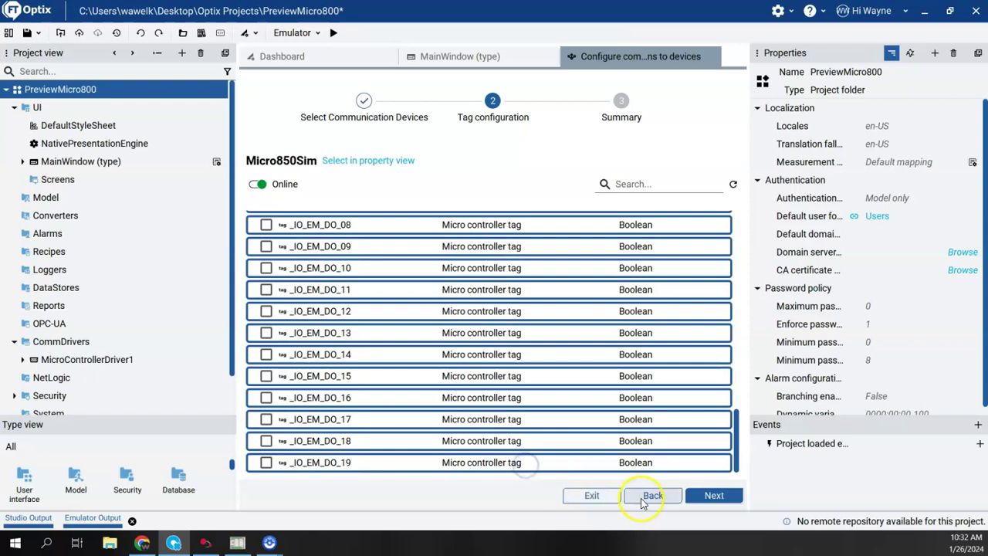
drag(734, 441, 747, 214)
click(266, 220)
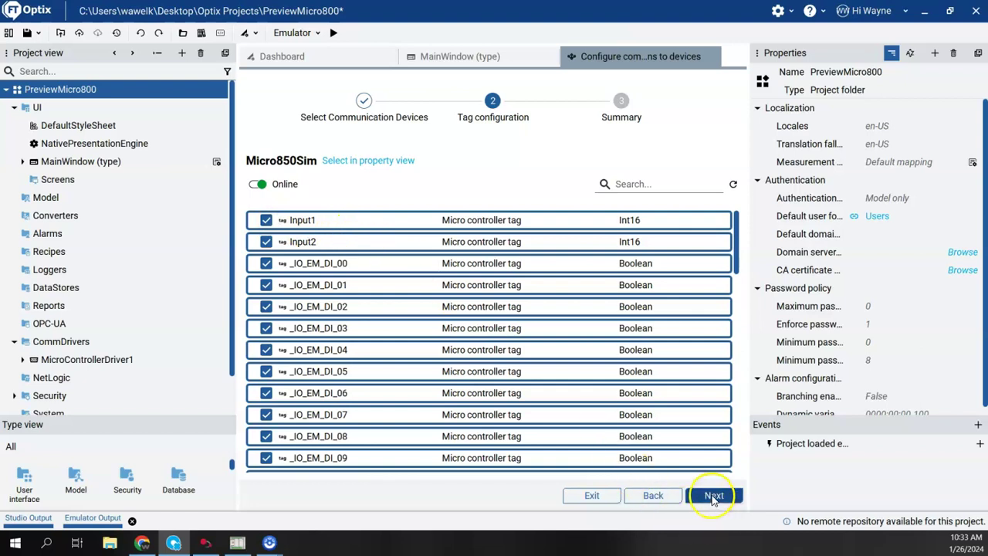
click(713, 498)
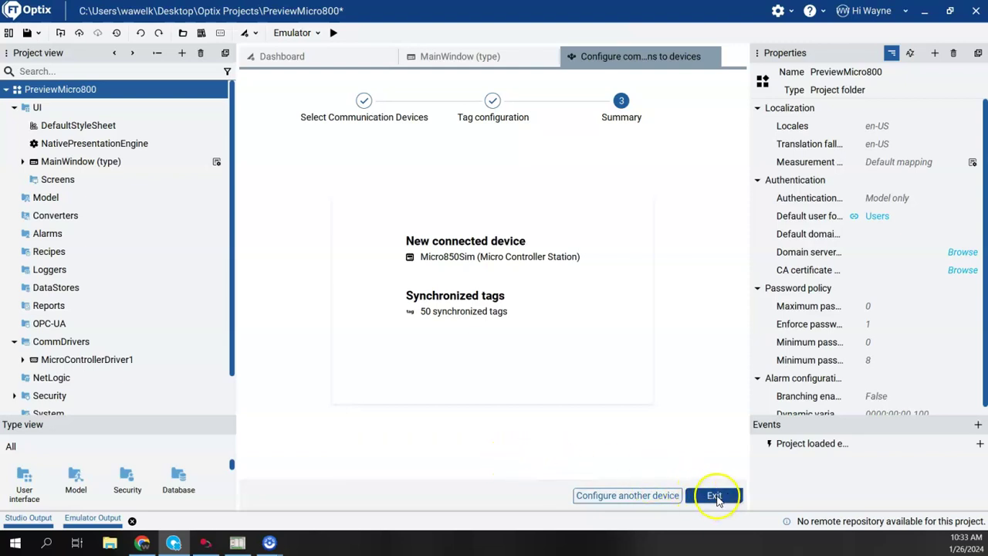
Close the wizard, expand MicroControllerDriver1 > Micro850Sim > Tags, and open MainWindow (type).
click(715, 496)
scroll(139, 278, down, 2)
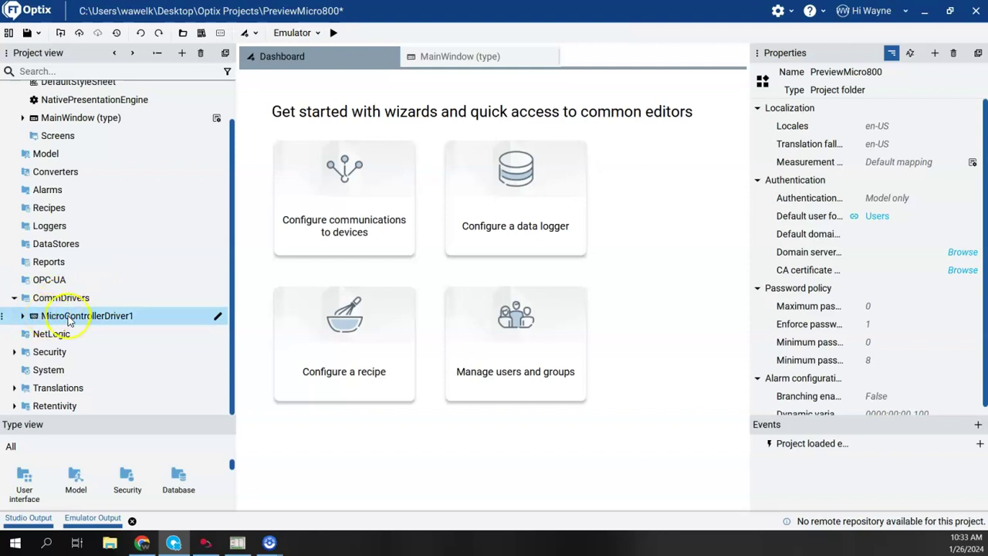
click(24, 316)
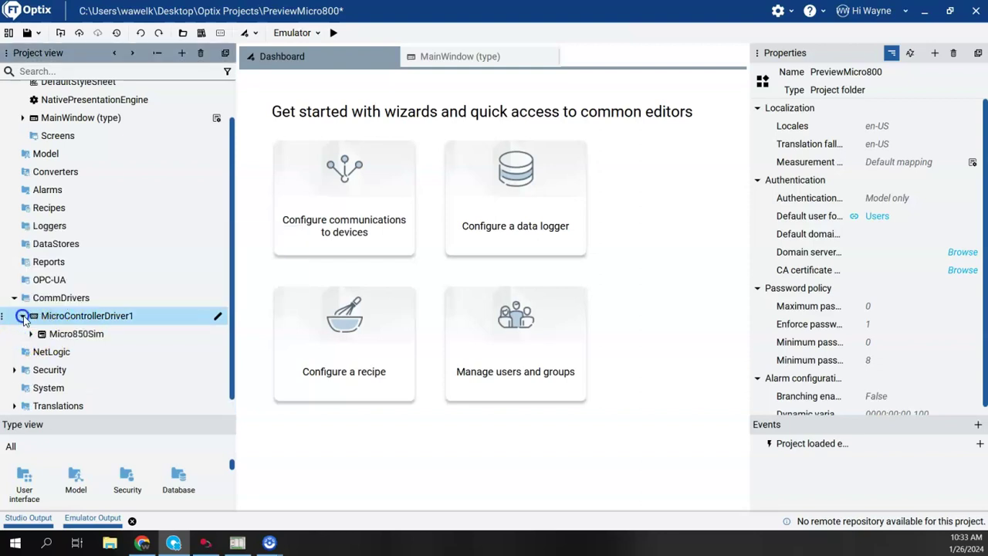
click(31, 334)
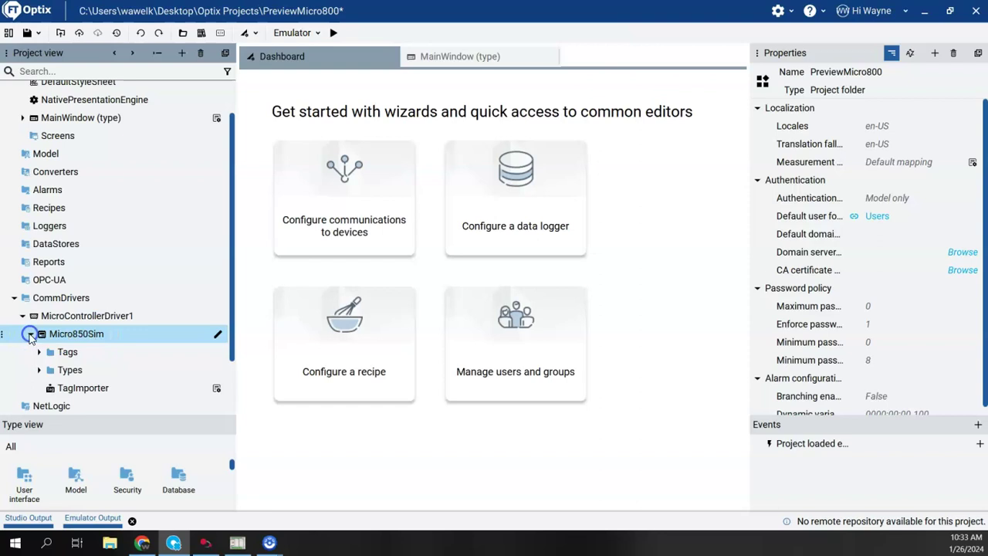
click(38, 352)
scroll(69, 340, down, 3)
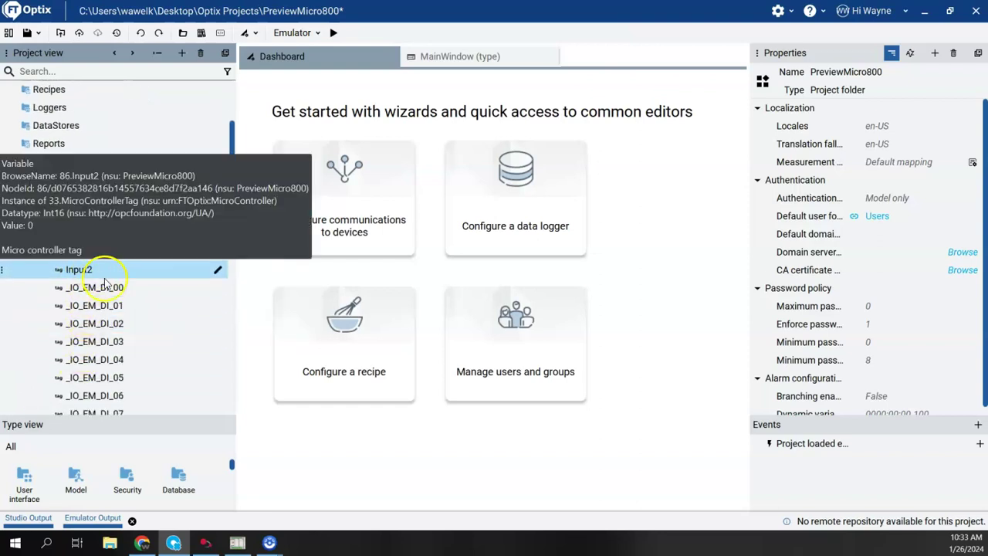
scroll(114, 287, down, 4)
scroll(114, 287, down, 8)
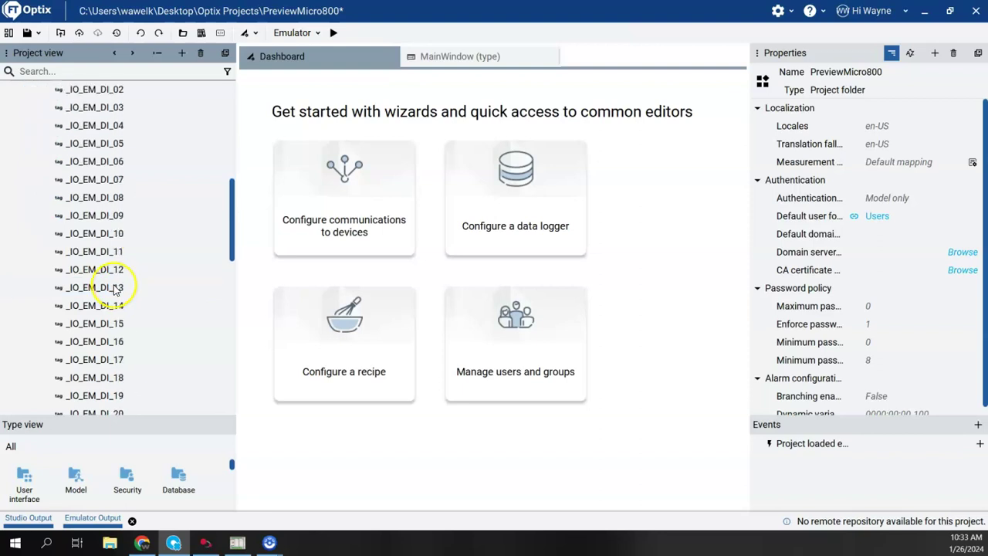
scroll(114, 292, down, 9)
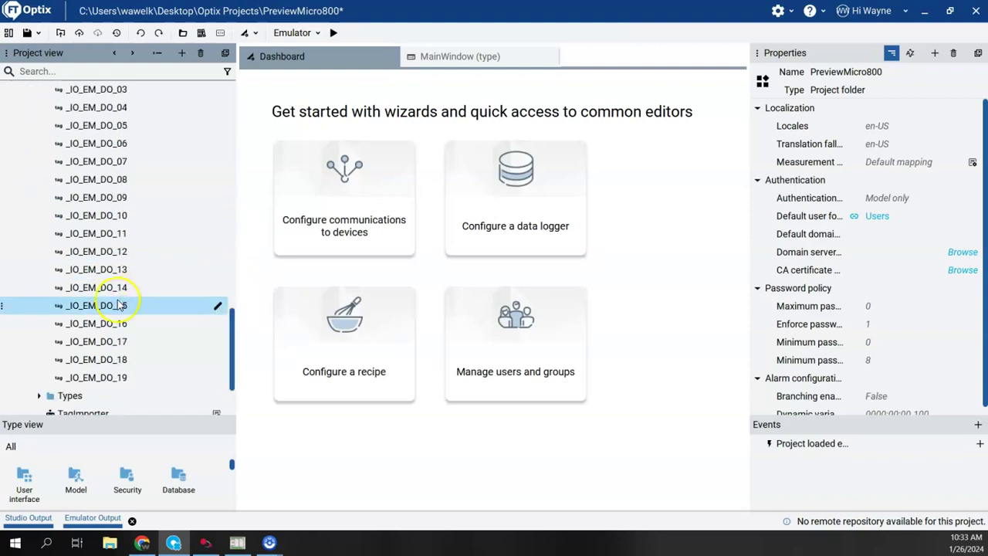
scroll(117, 292, down, 1)
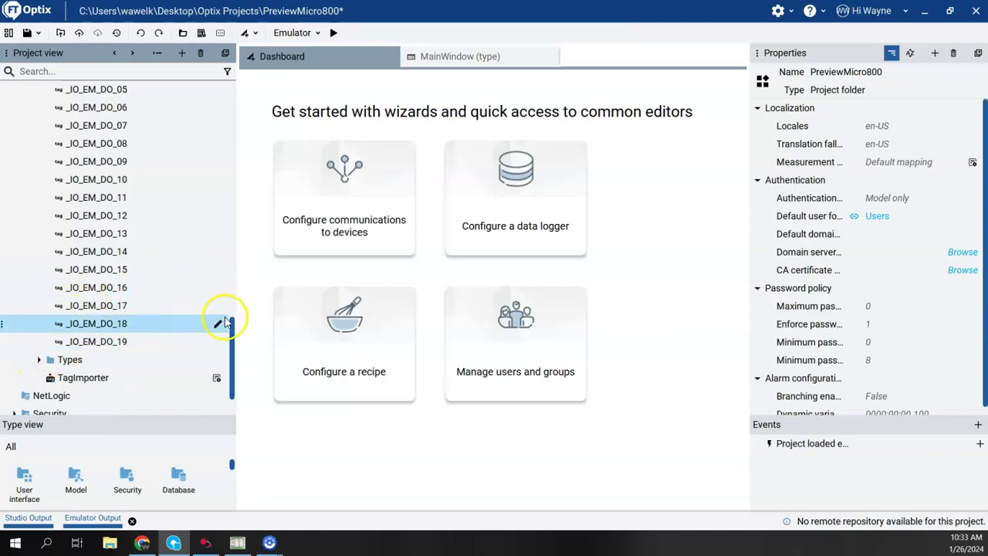
click(452, 59)
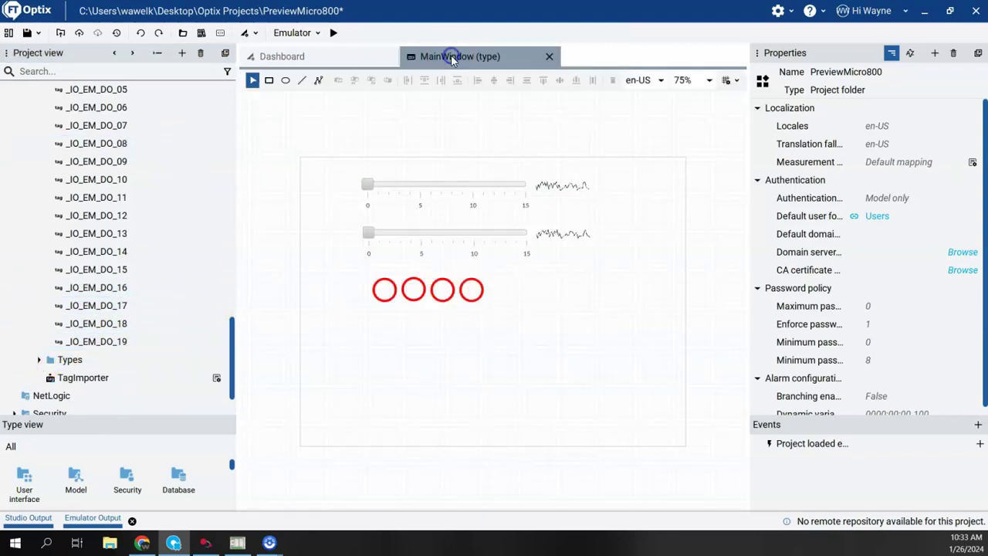
click(461, 184)
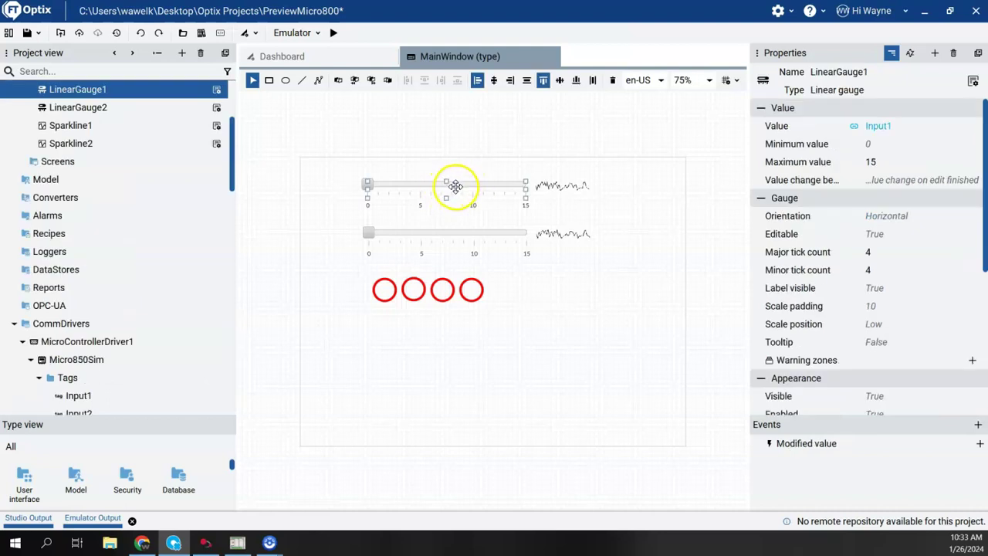
click(485, 234)
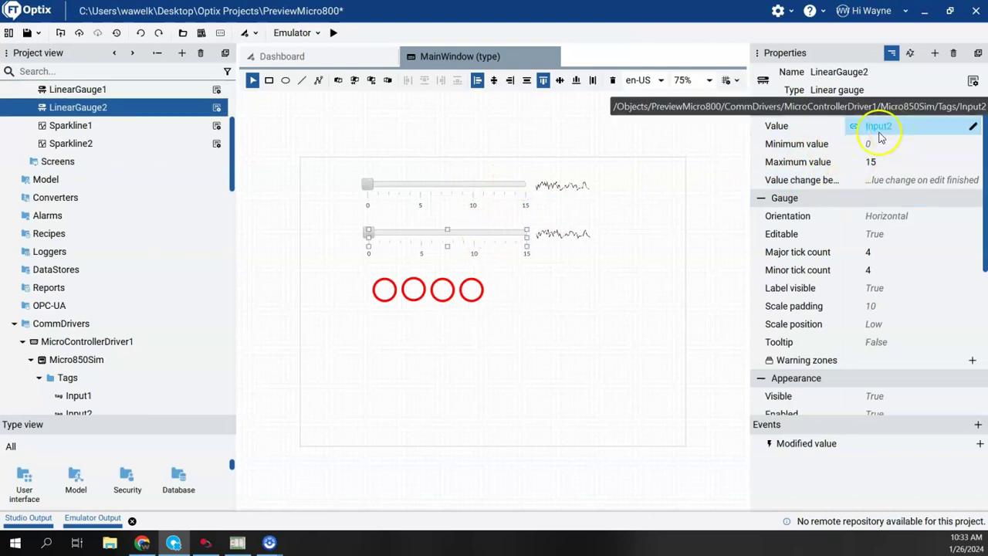
click(575, 189)
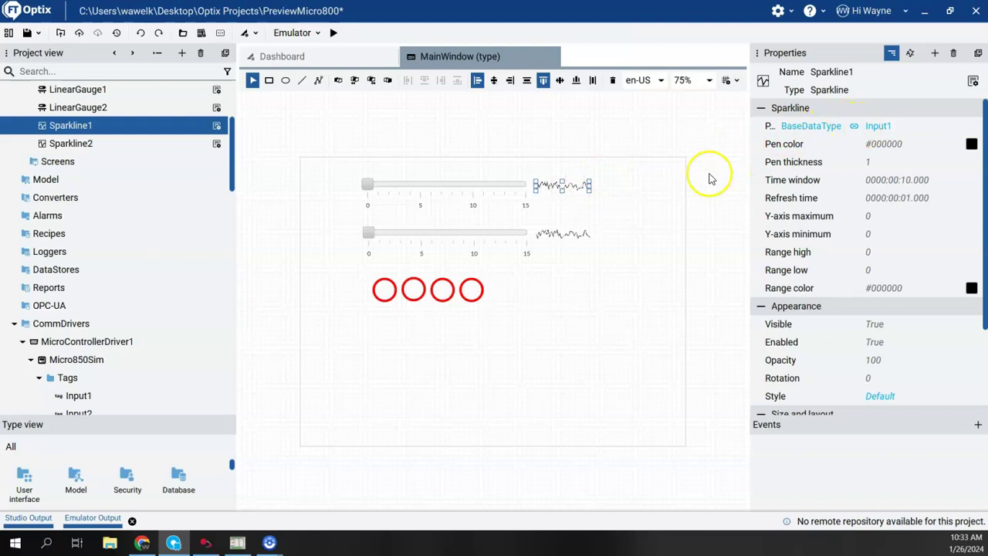
click(575, 232)
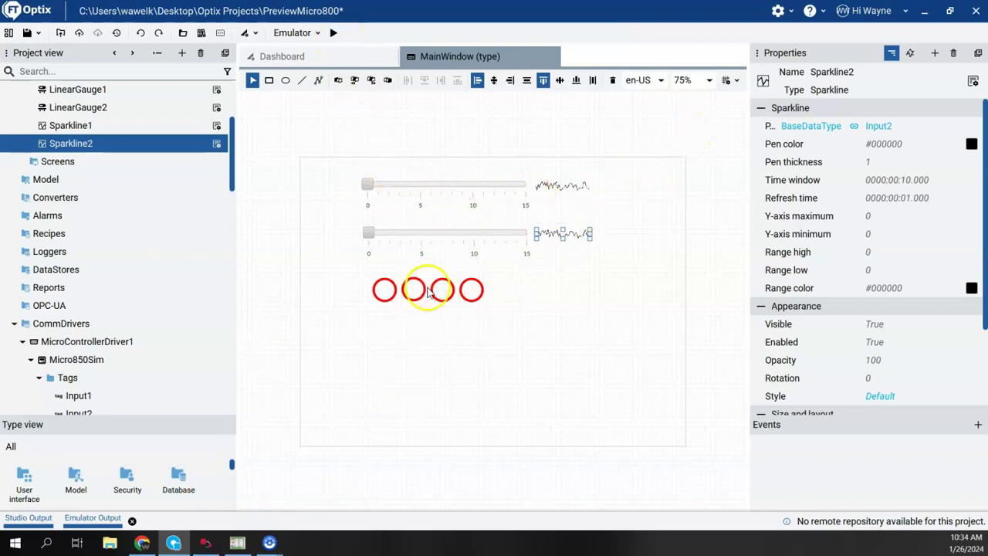
Run the project in the emulator and place the PreviewMicro800 window beside the Micro800 Simulator.
click(334, 34)
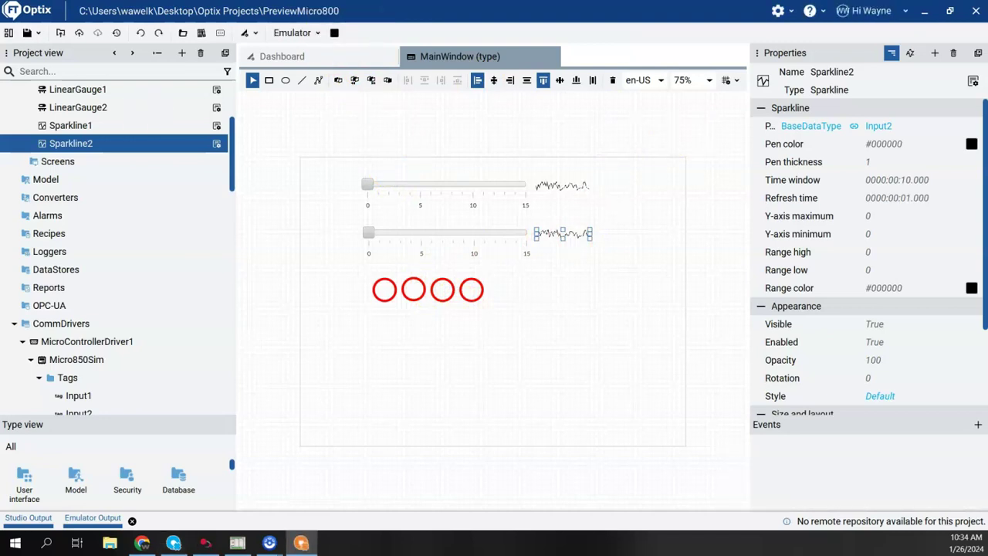
drag(588, 62, 842, 55)
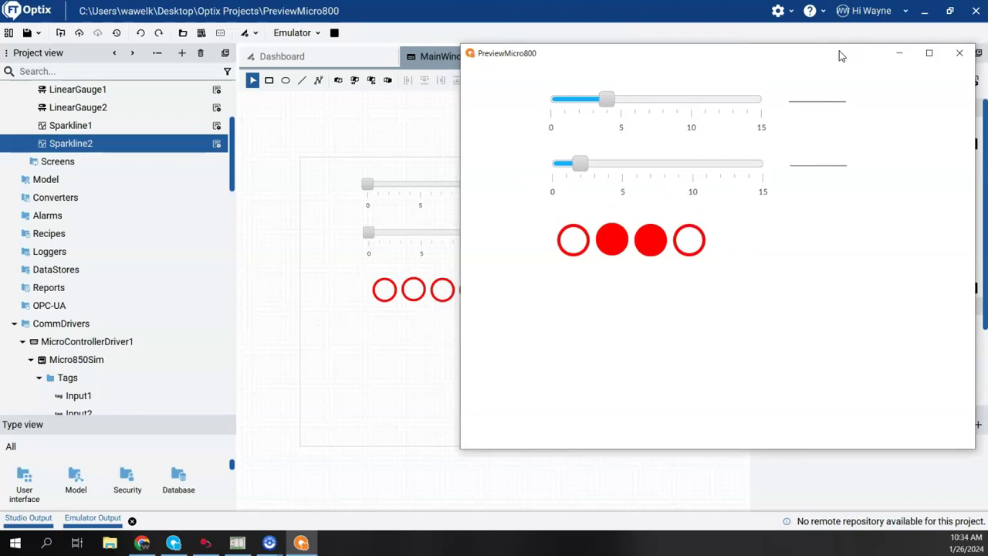
click(239, 540)
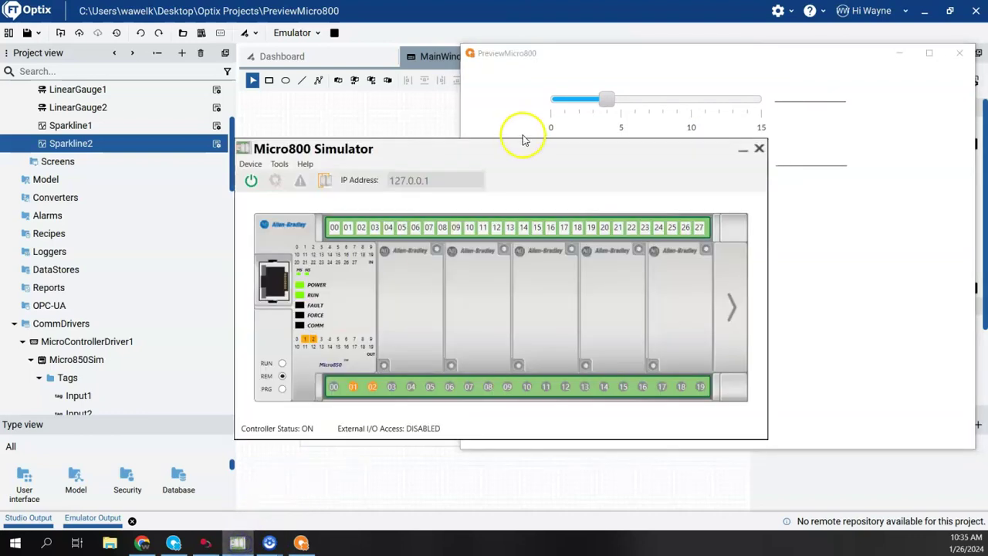
drag(523, 142, 282, 199)
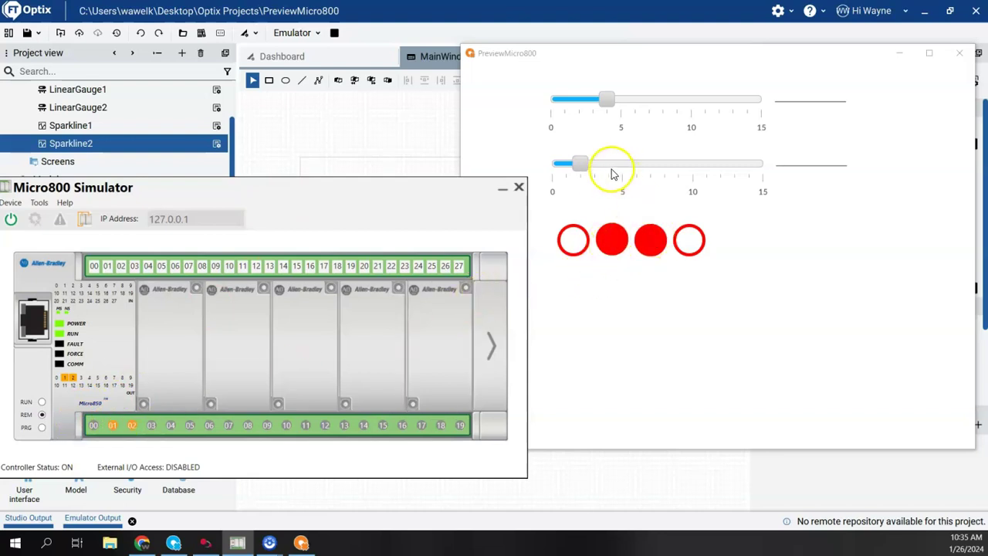
Drag both emulator sliders down to 0 and check the circles against the simulator outputs.
drag(579, 164, 558, 169)
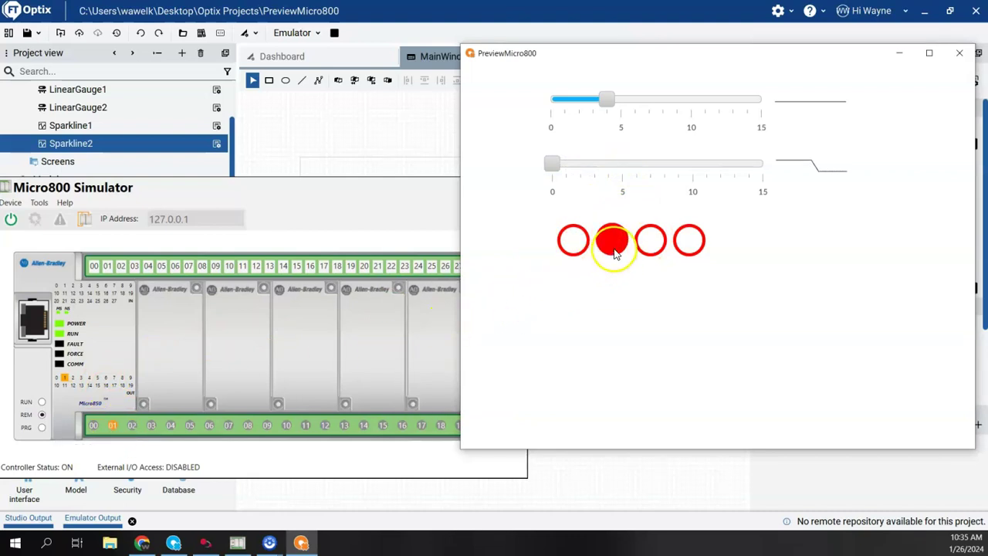
drag(606, 100, 564, 104)
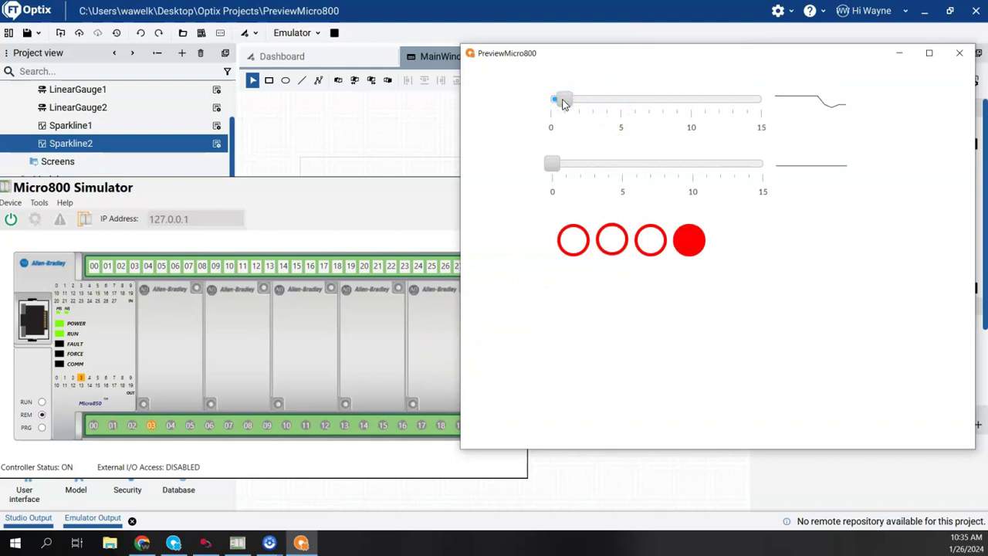
click(688, 240)
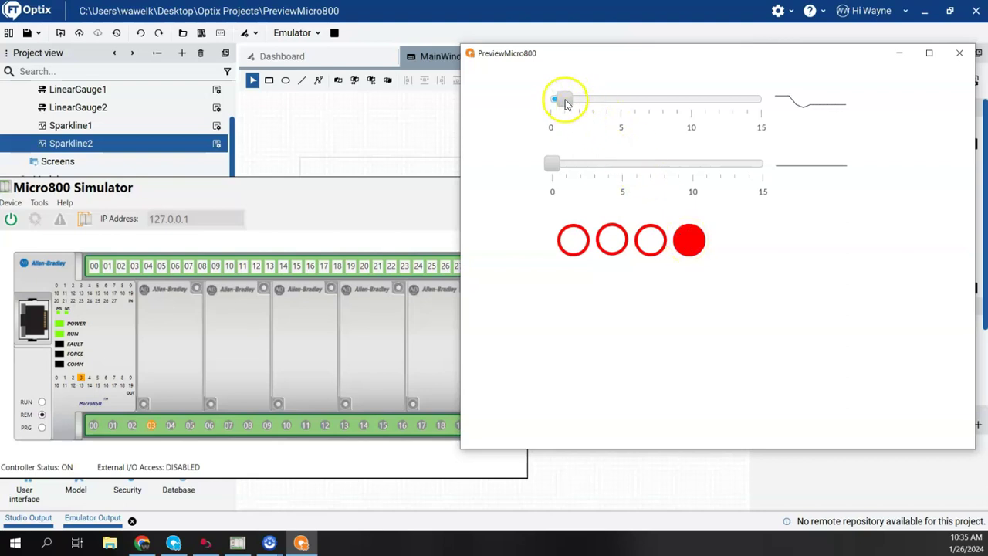
Move the first slider through about 2, 3 and back to 2, then bring both sliders to about 2.
drag(564, 100, 578, 105)
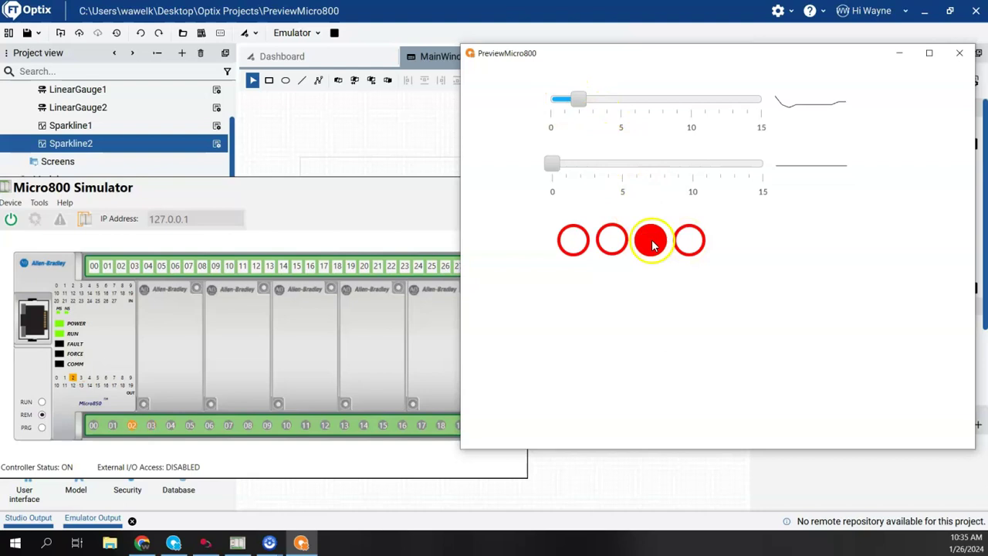
drag(581, 101, 605, 100)
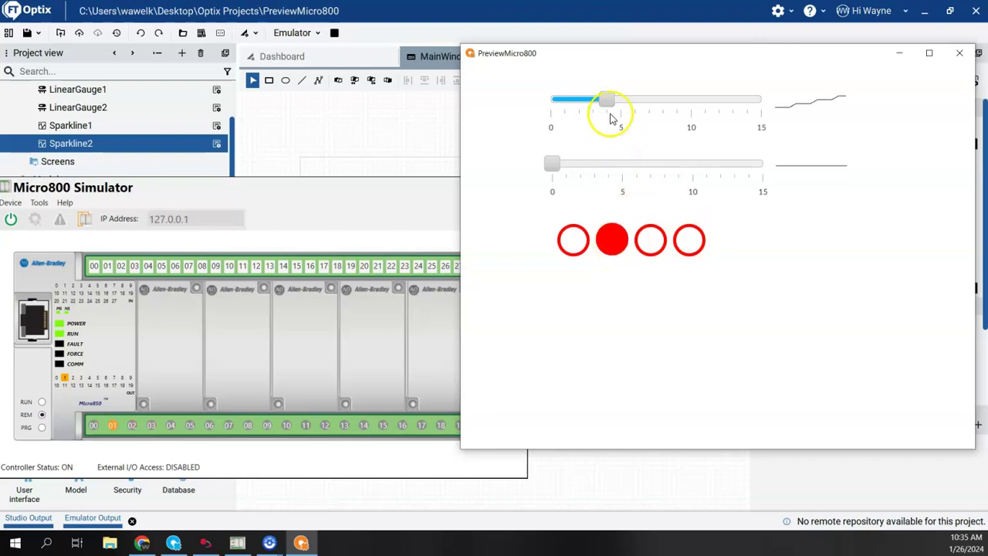
drag(614, 101, 563, 100)
drag(551, 162, 566, 168)
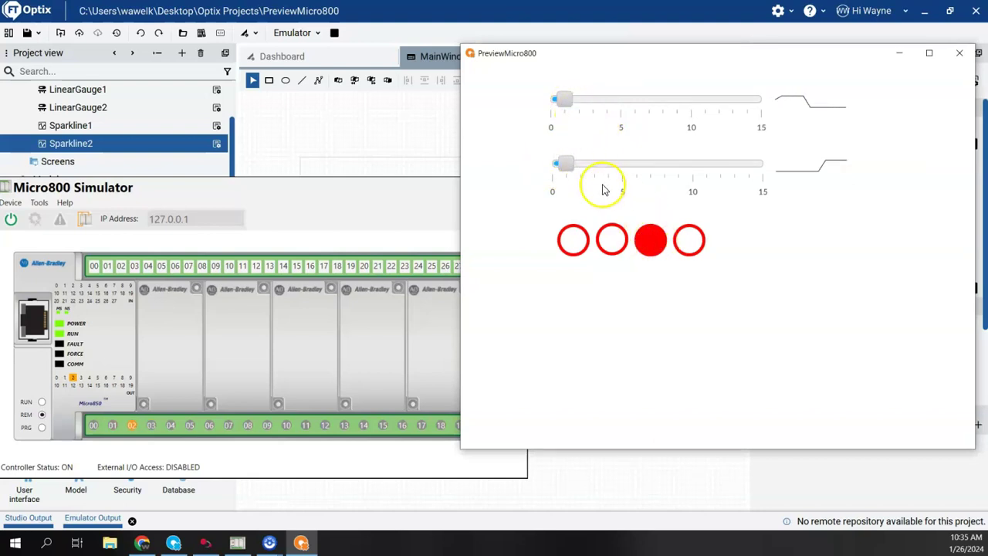
drag(566, 99, 578, 98)
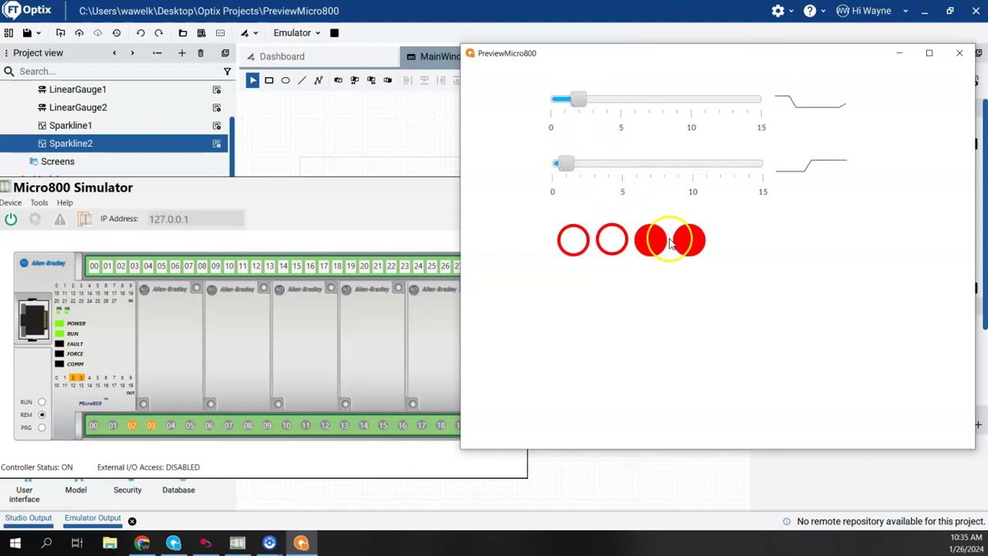
drag(566, 164, 579, 163)
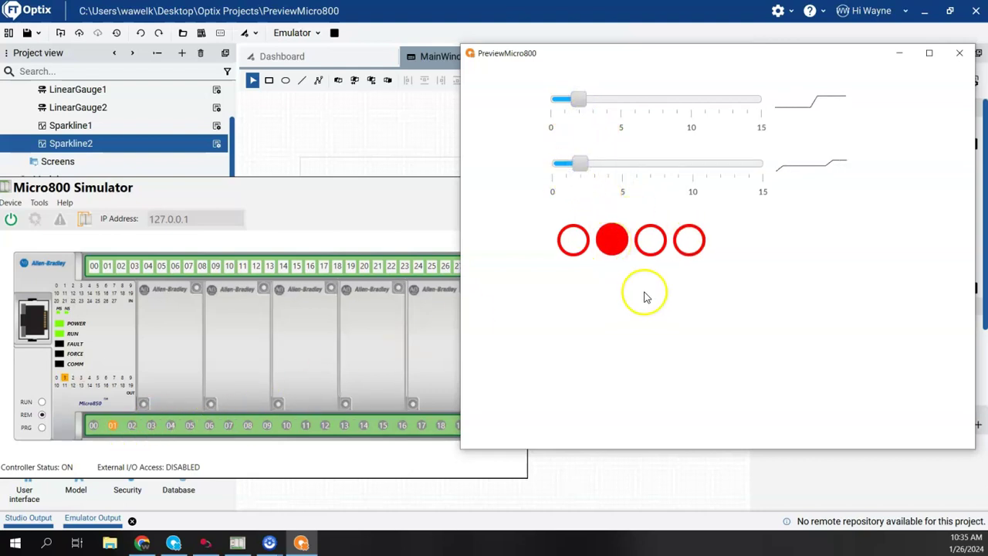